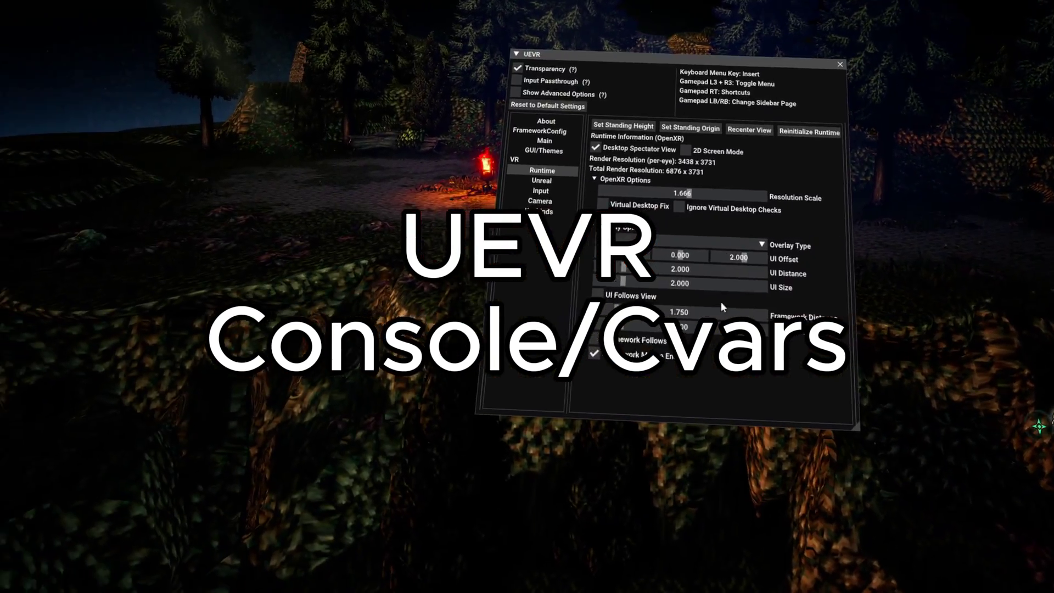
- Enable the advanced options and bring up the console variable settings
left_click(515, 93)
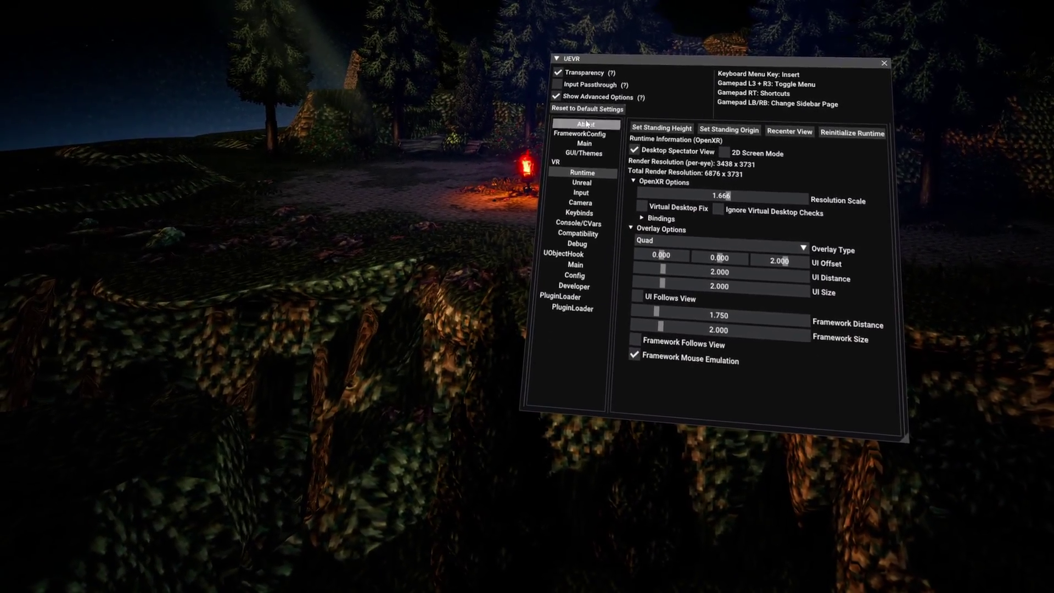
left_click(580, 219)
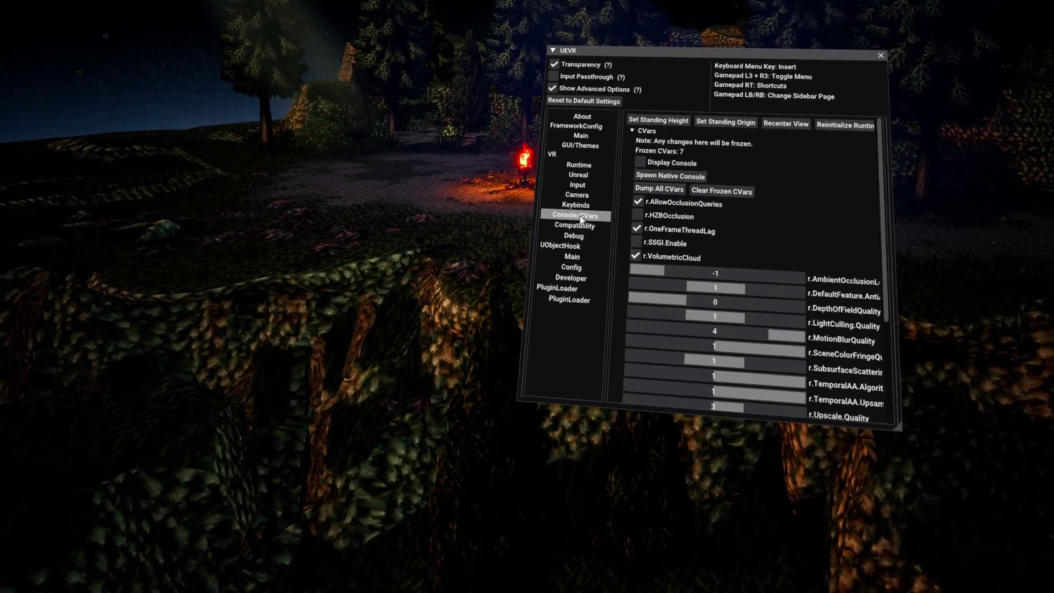
scroll(651, 223, "down", 3)
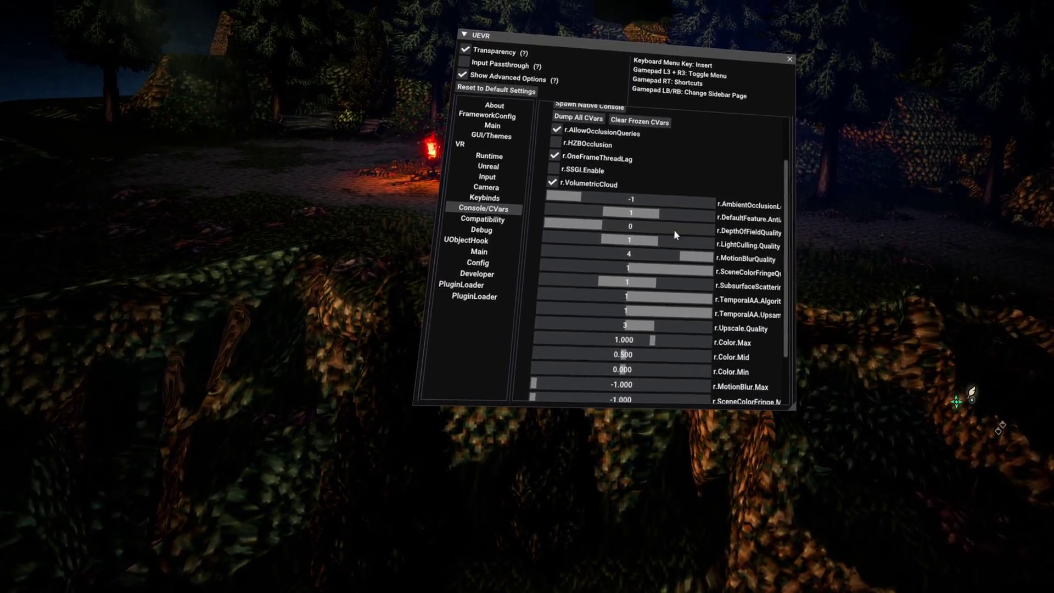
- Try r.DepthOfFieldQuality at 1 and 2, and set both it and r.MotionBlurQuality to 0
left_click(674, 229)
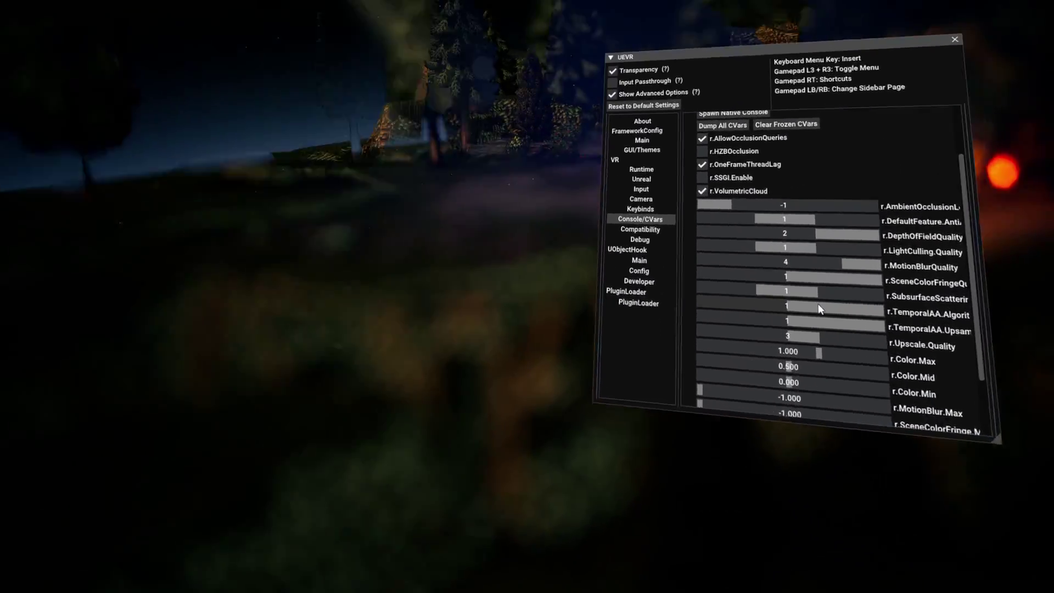
left_click(658, 216)
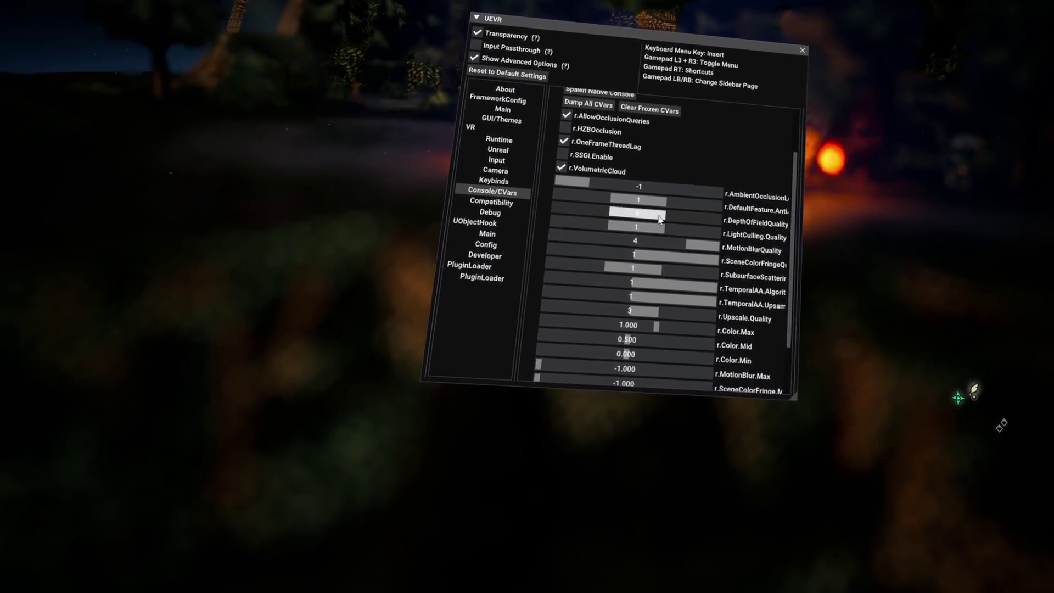
left_click_drag(651, 219, 699, 219)
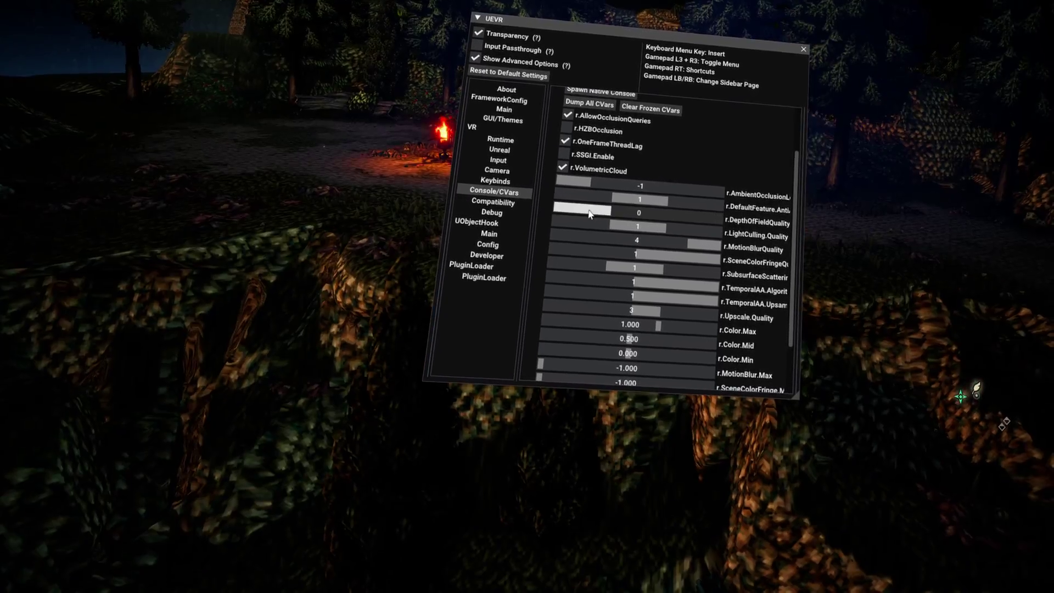
scroll(631, 228, "up", 5)
scroll(631, 228, "down", 8)
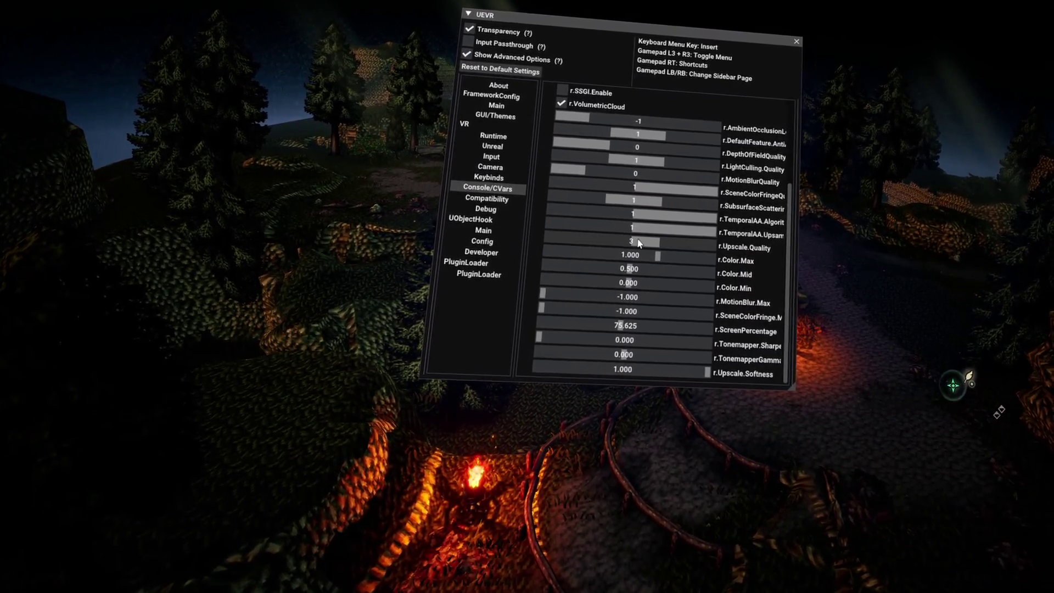
- Raise r.DepthOfFieldQuality to 2 to compare the blur, and set it back to 0
left_click(631, 242)
left_click_drag(611, 235, 675, 243)
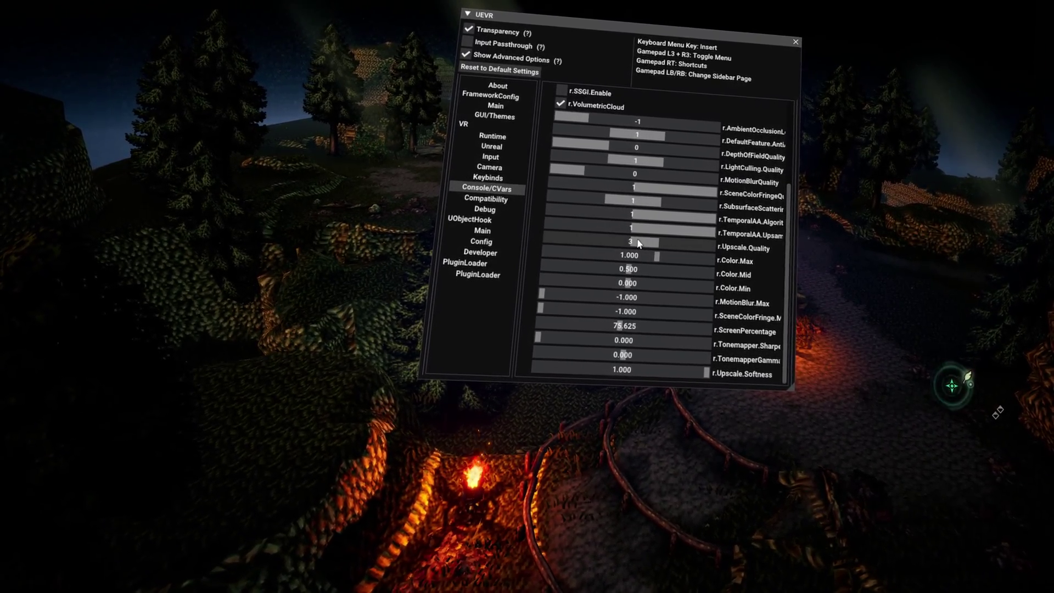
left_click(678, 153)
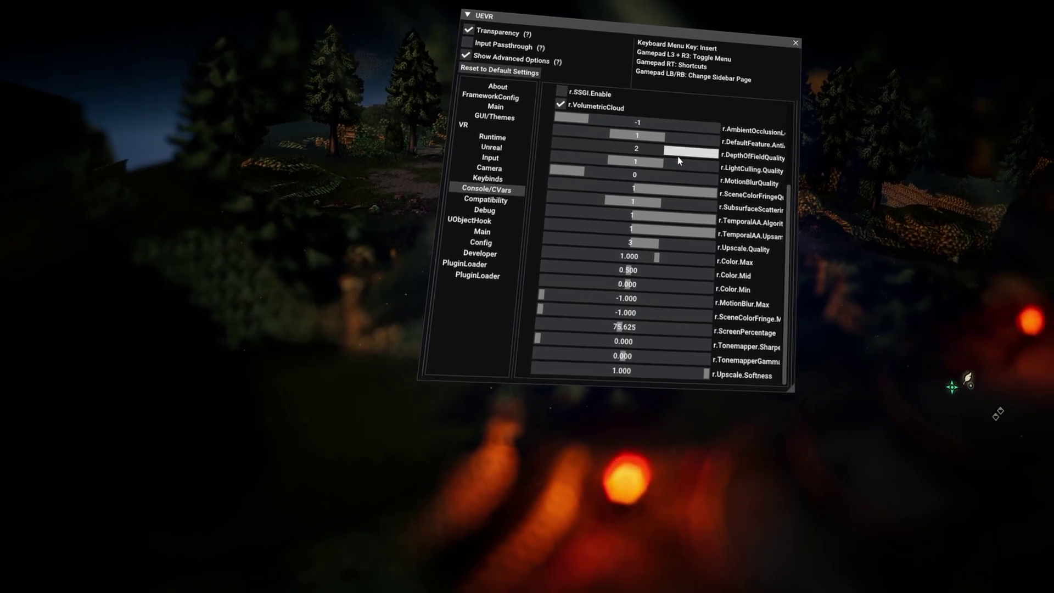
left_click_drag(636, 157, 590, 152)
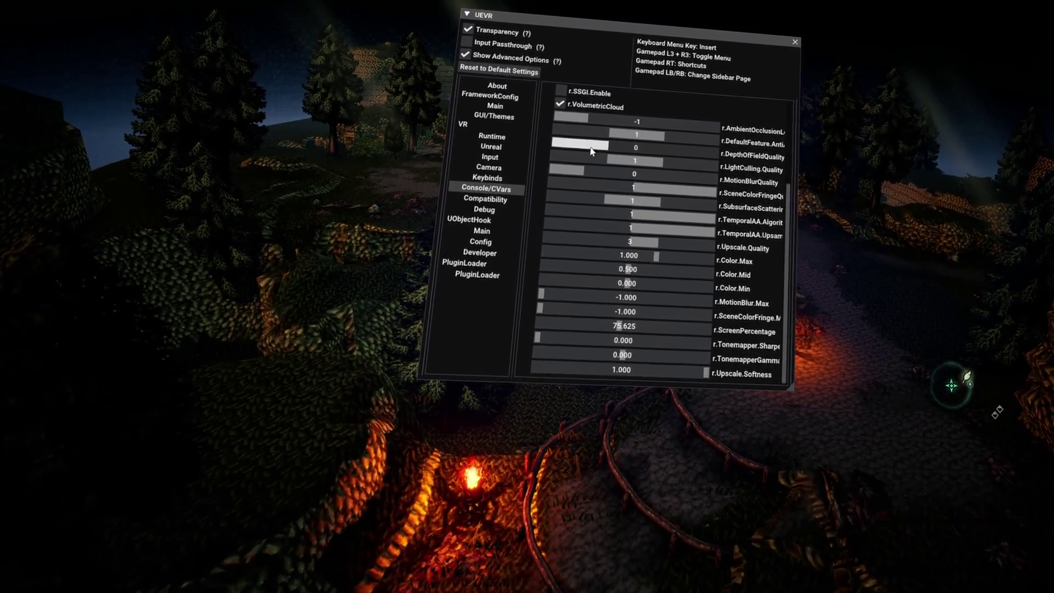
- Hide the overlay to examine the scene, bring it back and adjust r.TonemapperGamma slightly
key("Insert")
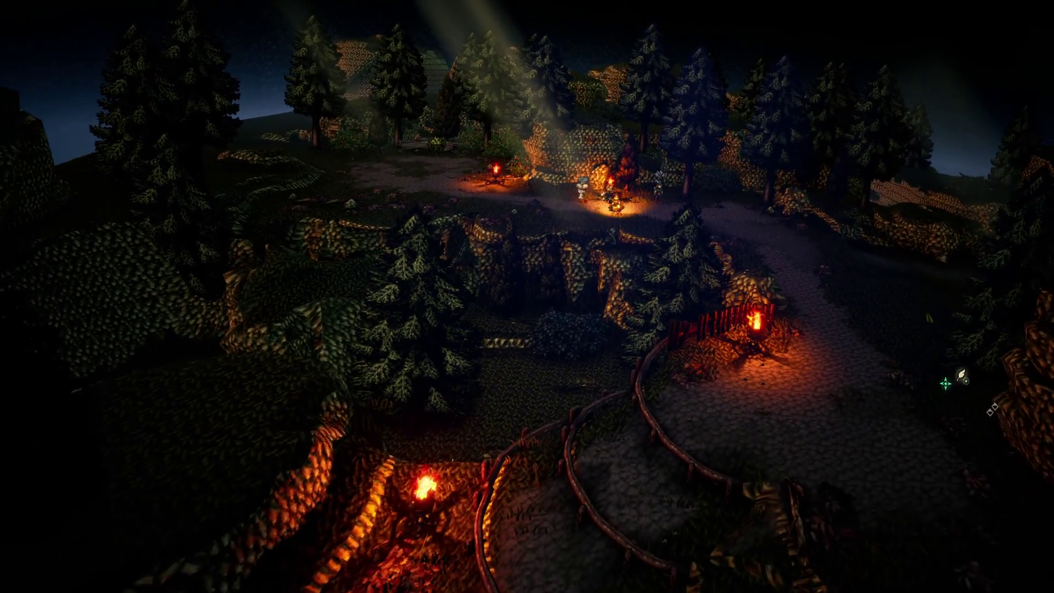
key("Insert")
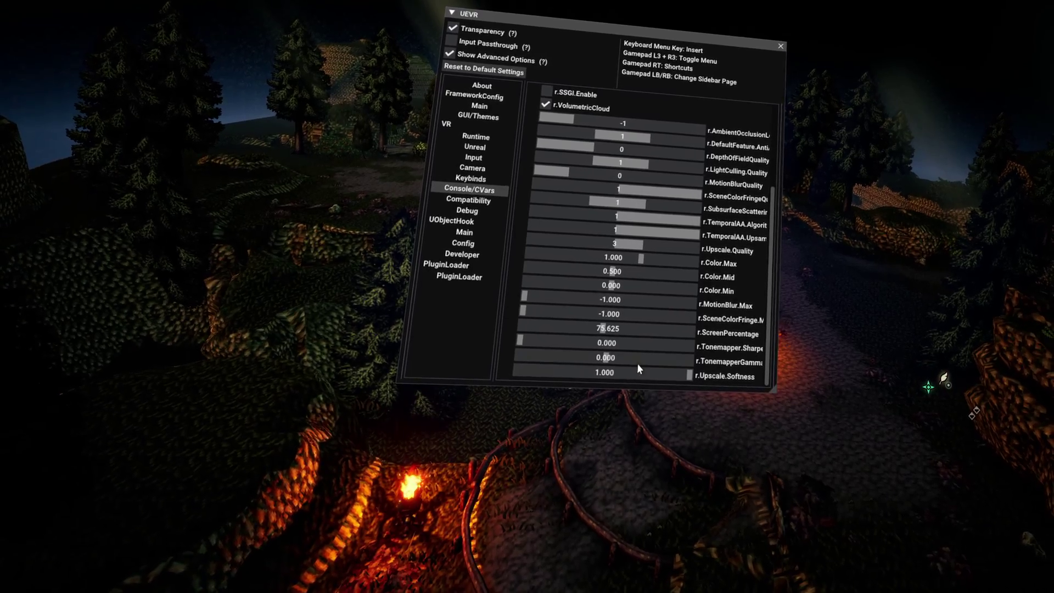
mouse_move(638, 360)
left_mouse_down()
mouse_move(687, 360)
mouse_move(543, 352)
mouse_move(648, 361)
left_mouse_up()
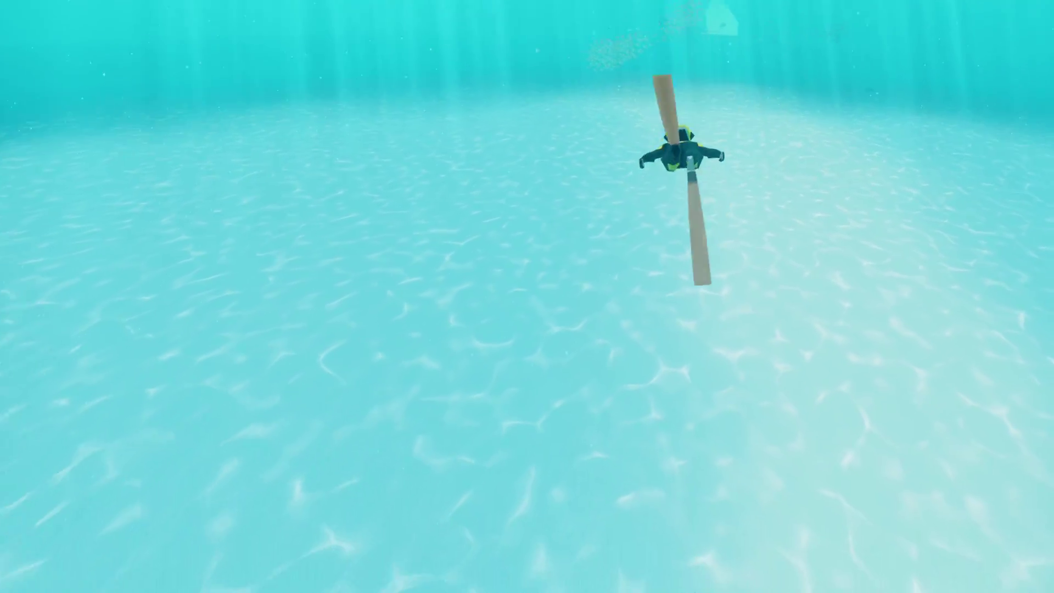
- Show the overlay in the underwater game and select Native Stereo as the rendering method
key("Insert")
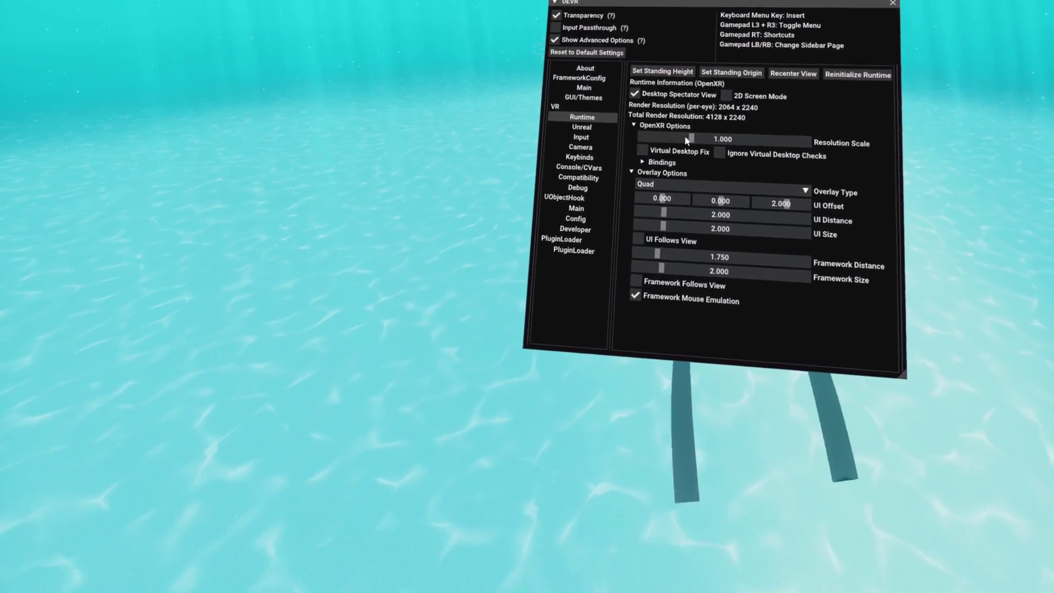
left_click(544, 112)
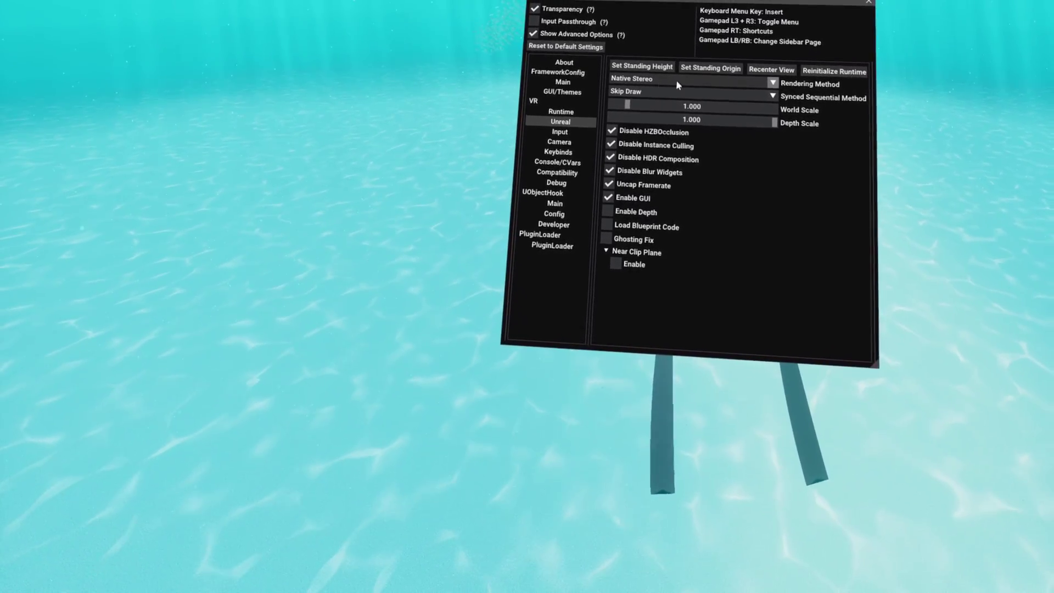
left_click(749, 78)
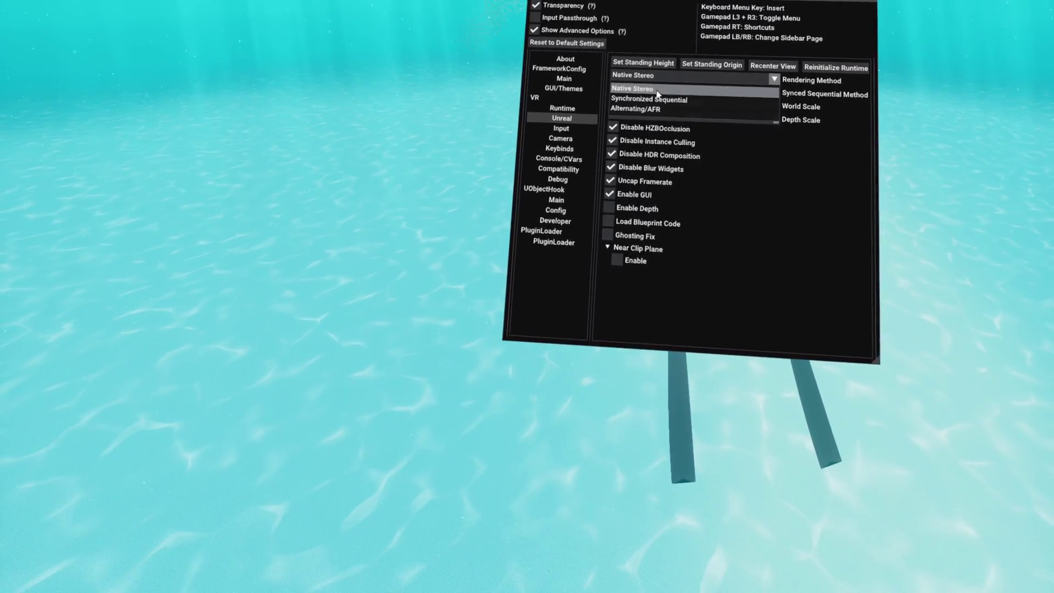
left_click(658, 91)
- Set the console variables r.DepthOfFieldQuality and r.MotionBlurQuality to 0
left_click(571, 157)
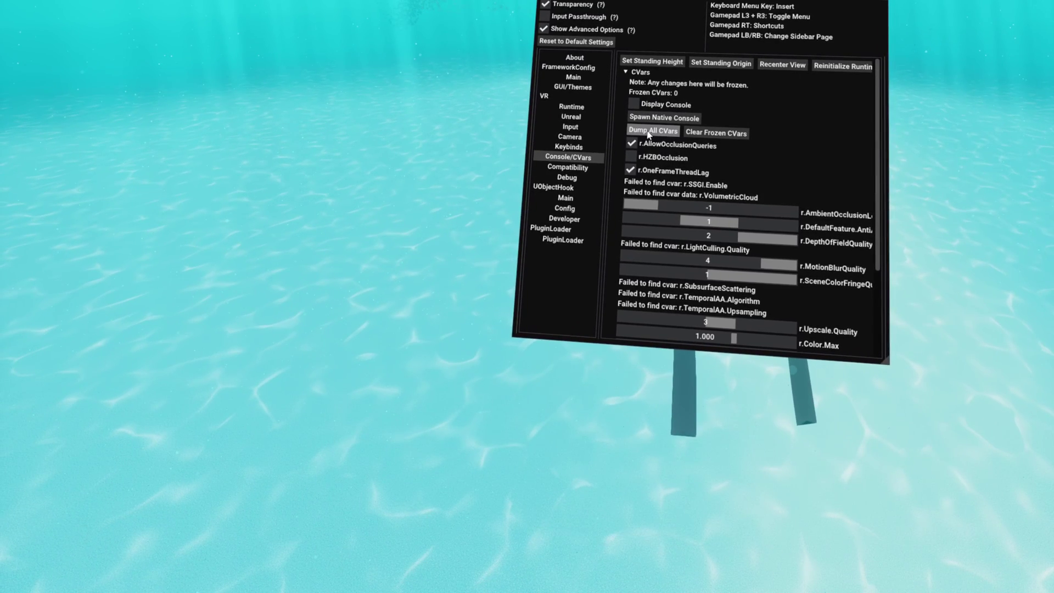
scroll(710, 149, "down", 1)
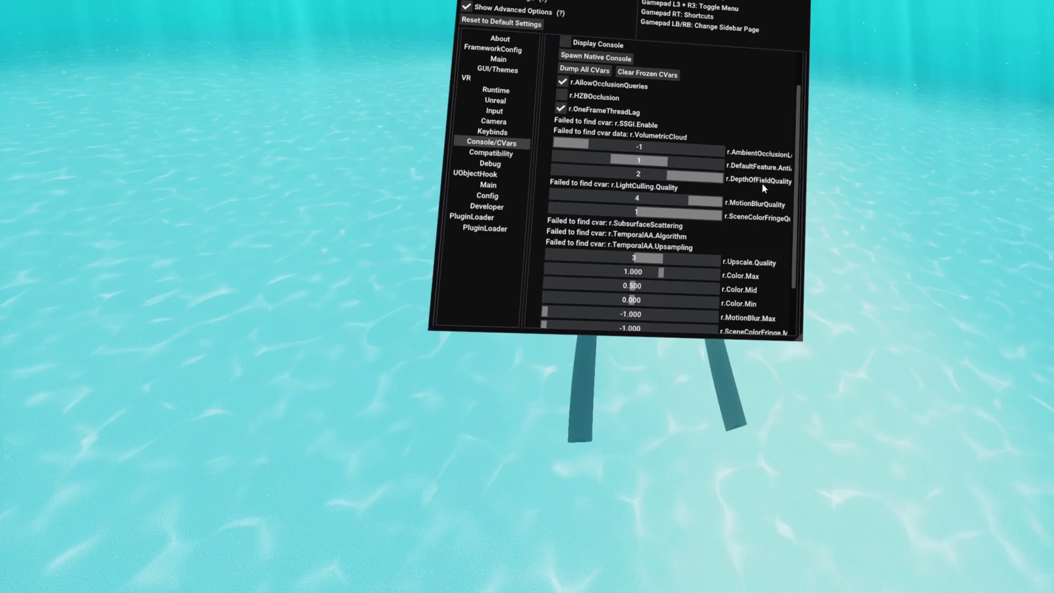
left_click_drag(707, 174, 585, 169)
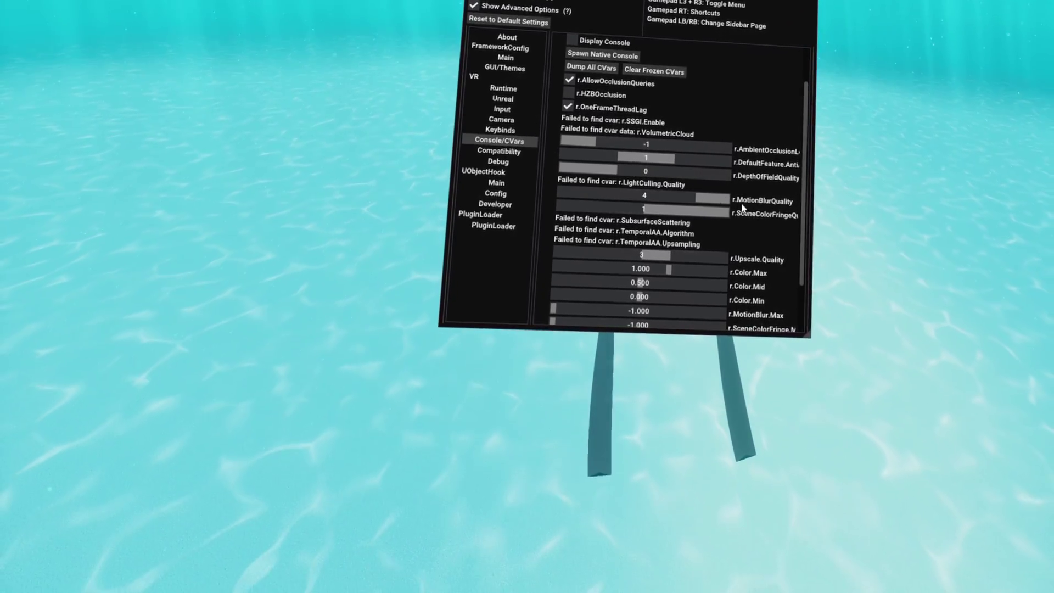
left_click(578, 196)
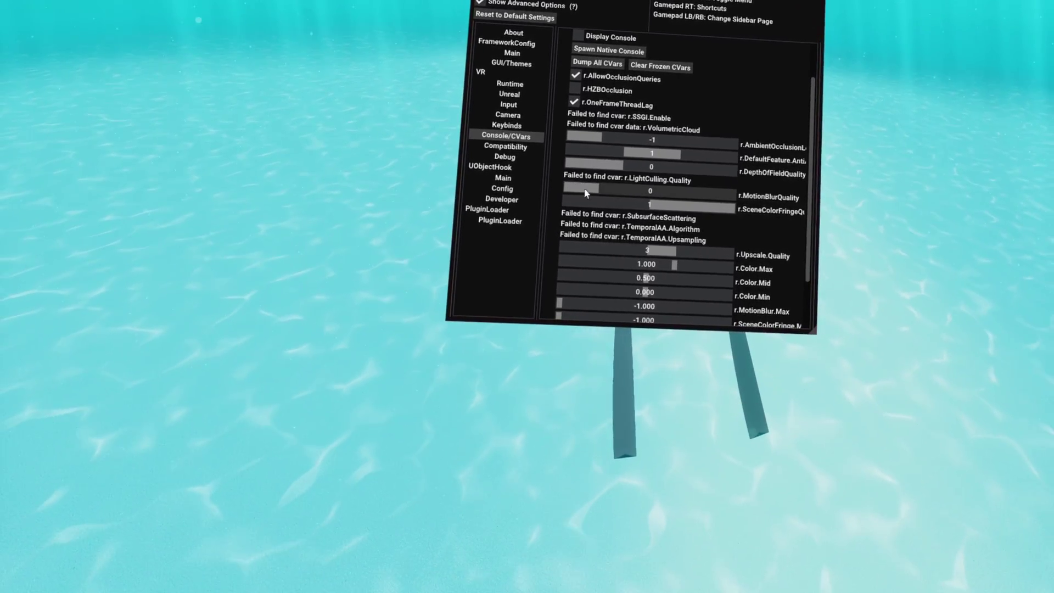
- Set r.Color.Min to 0.012, r.Tonemapper.Sharpen to 1.219 and r.TonemapperGamma to 1.625
scroll(713, 197, "down", 3)
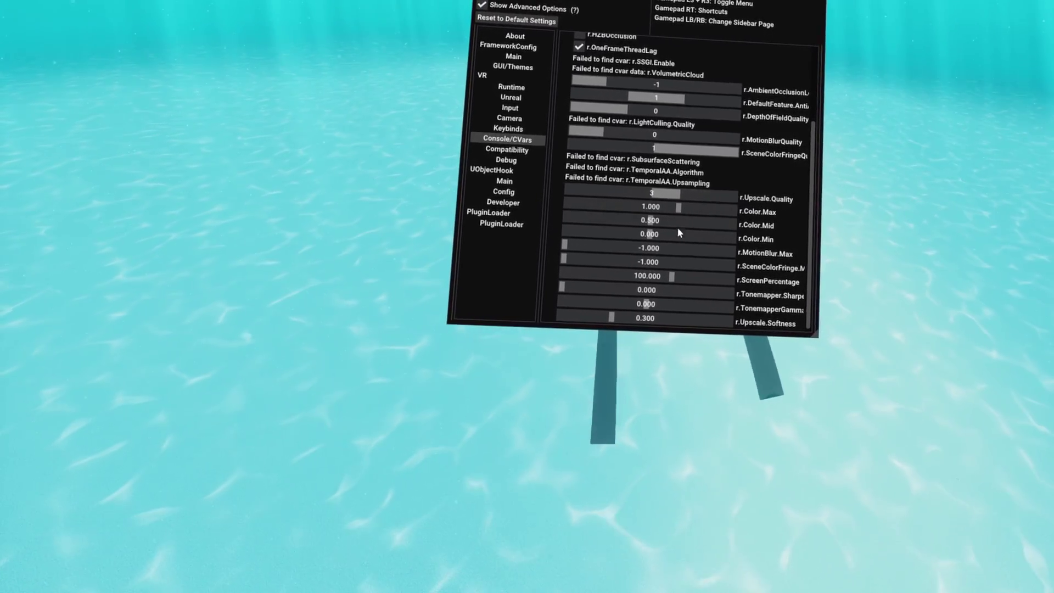
left_click_drag(646, 236, 649, 232)
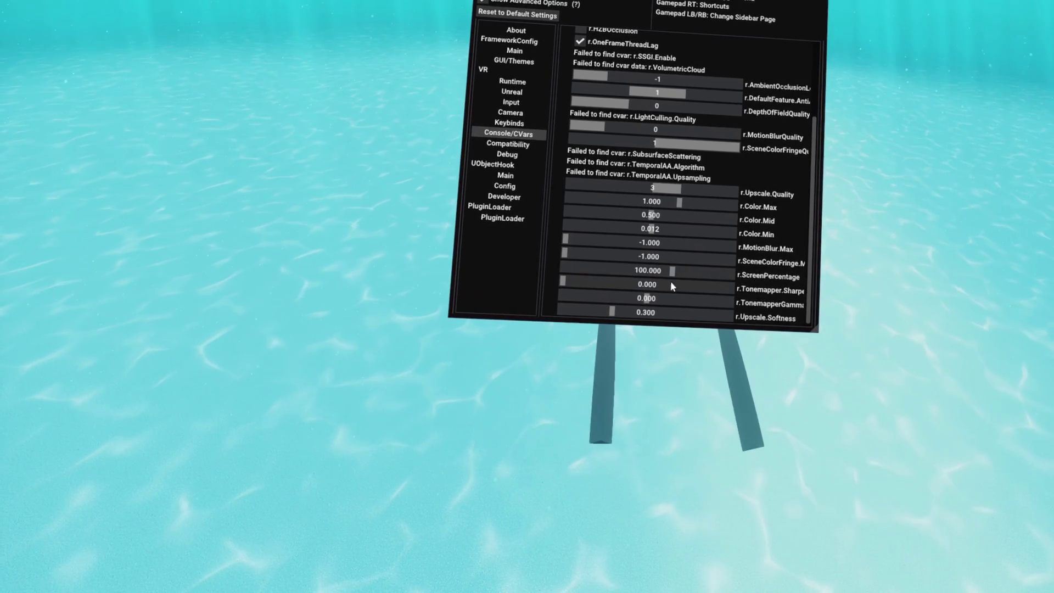
left_click_drag(629, 285, 675, 297)
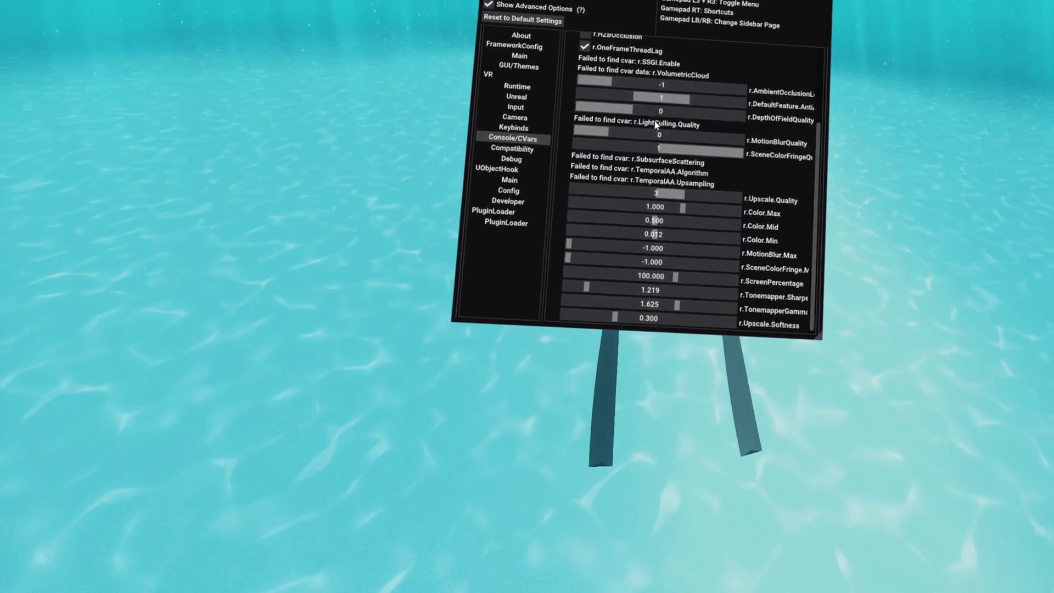
- Display the UEVR console and look up commands matching "r.Wat"
scroll(656, 125, "up", 3)
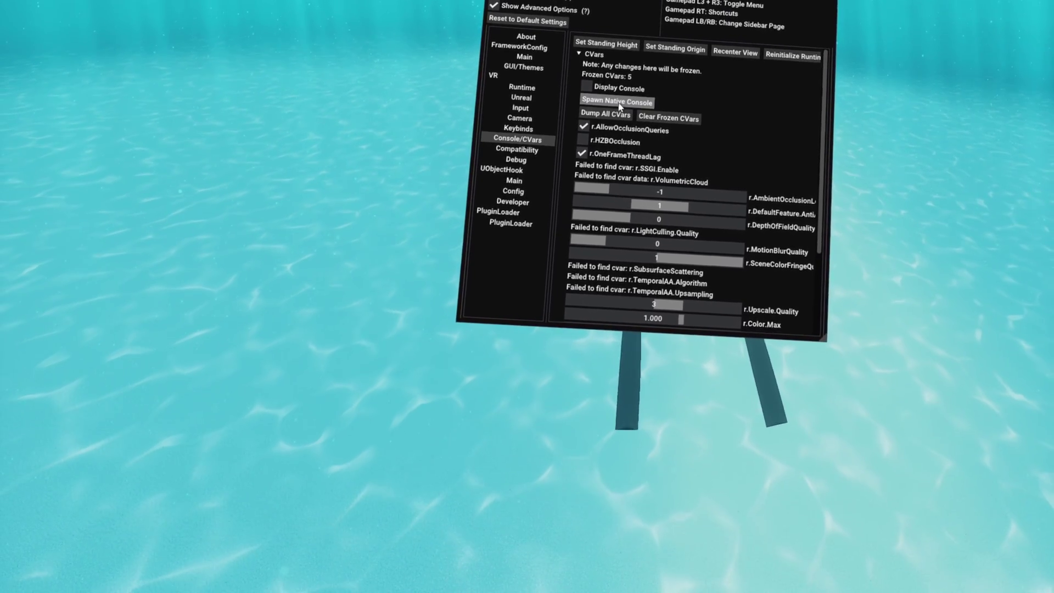
left_click(590, 87)
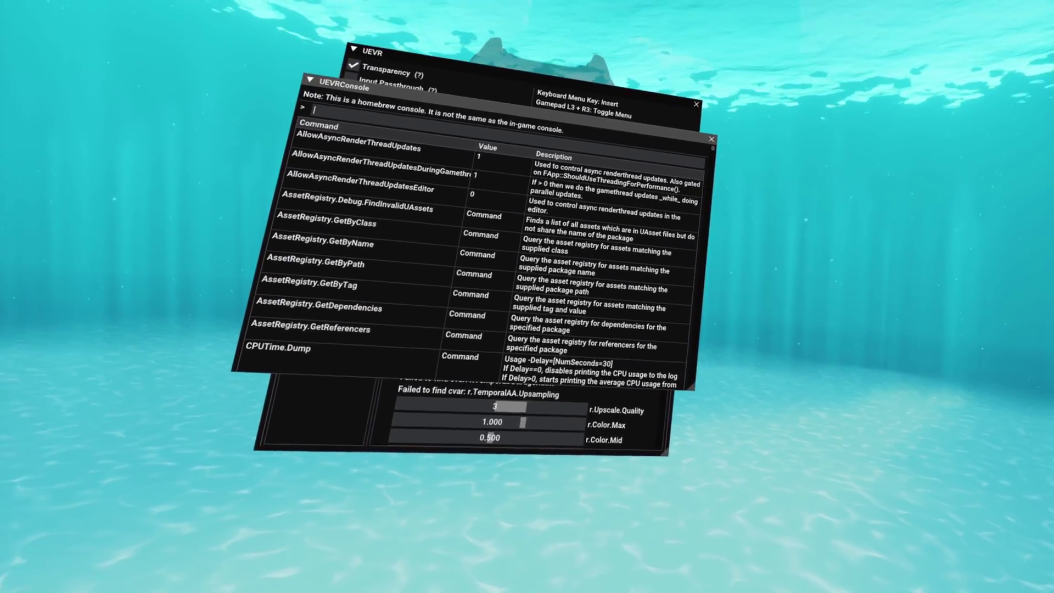
type("e")
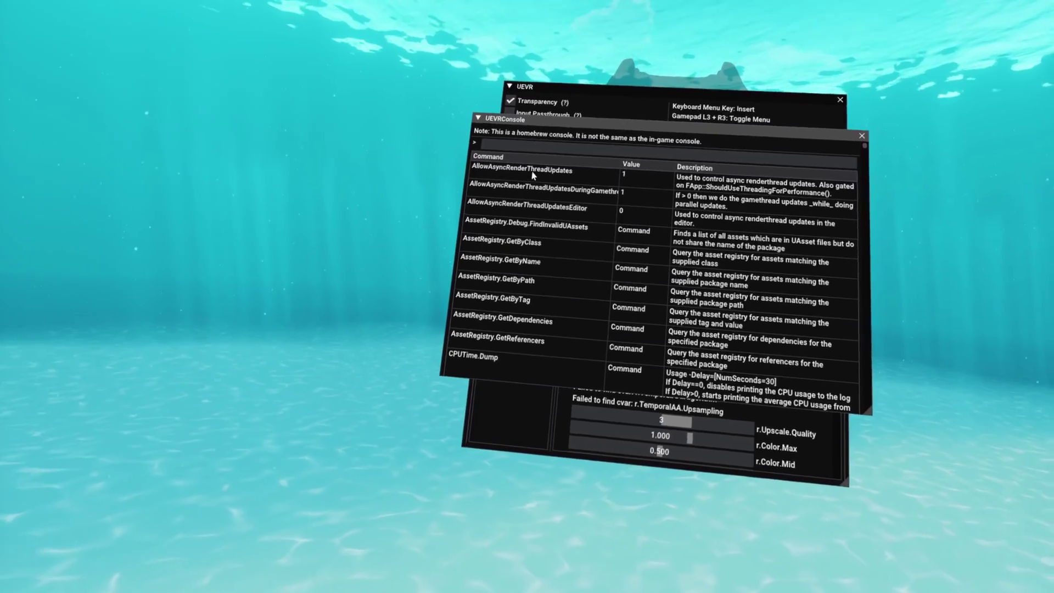
left_click(530, 115)
type("r")
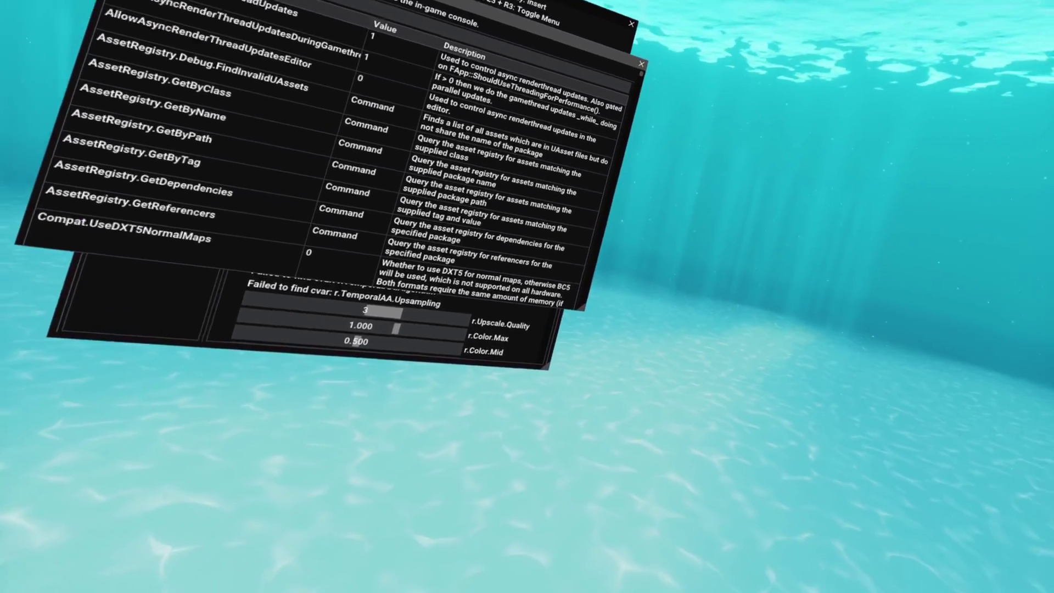
type(".Wat")
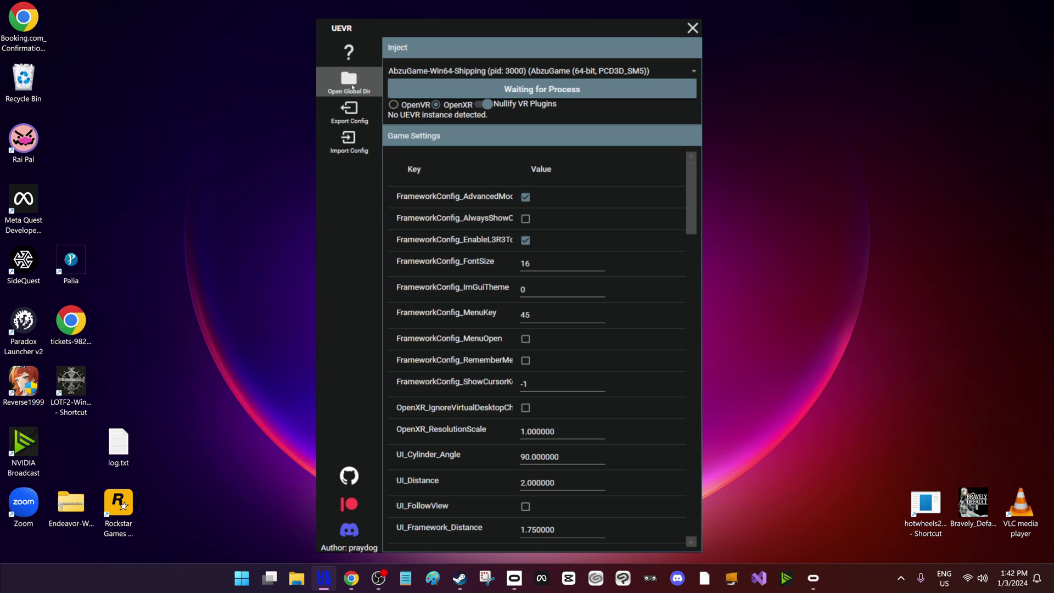
- From the UEVR injector's global directory, view cvars_data.txt in the AbzuGame-Win64-Shipping folder, and close it
left_click(349, 82)
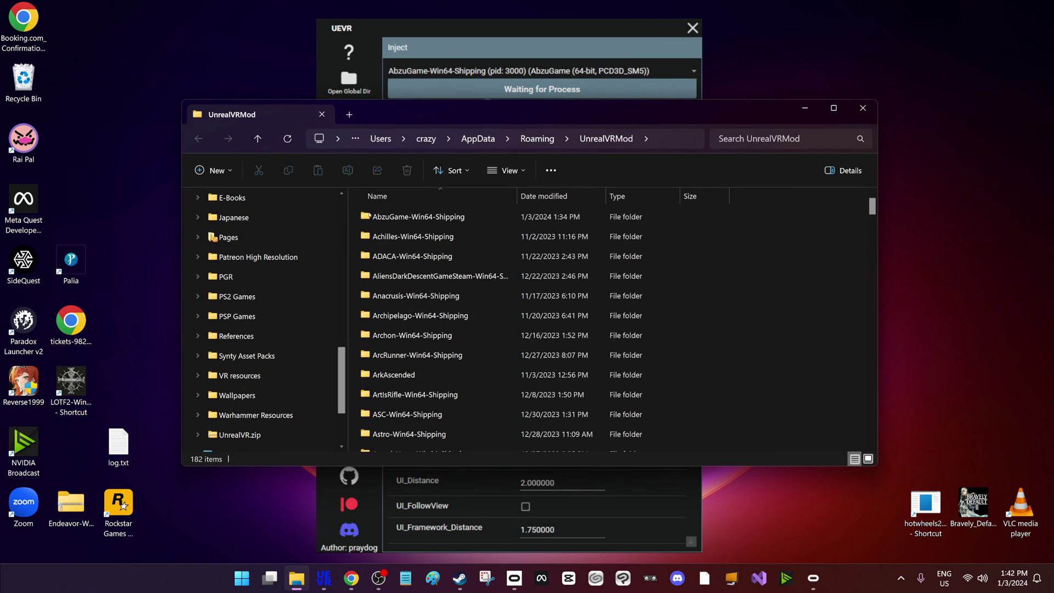
double_click(403, 217)
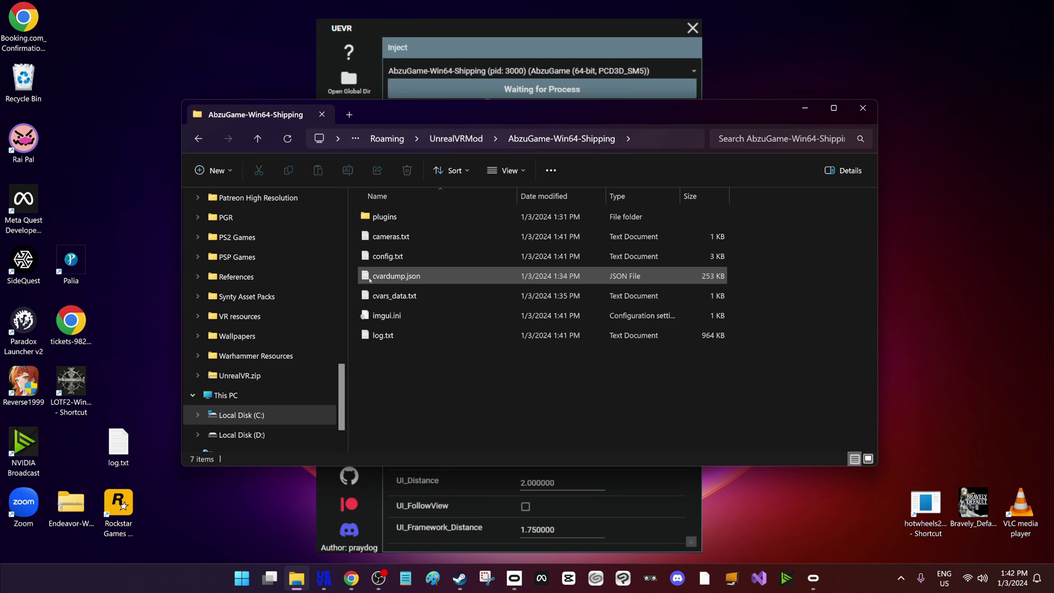
double_click(395, 297)
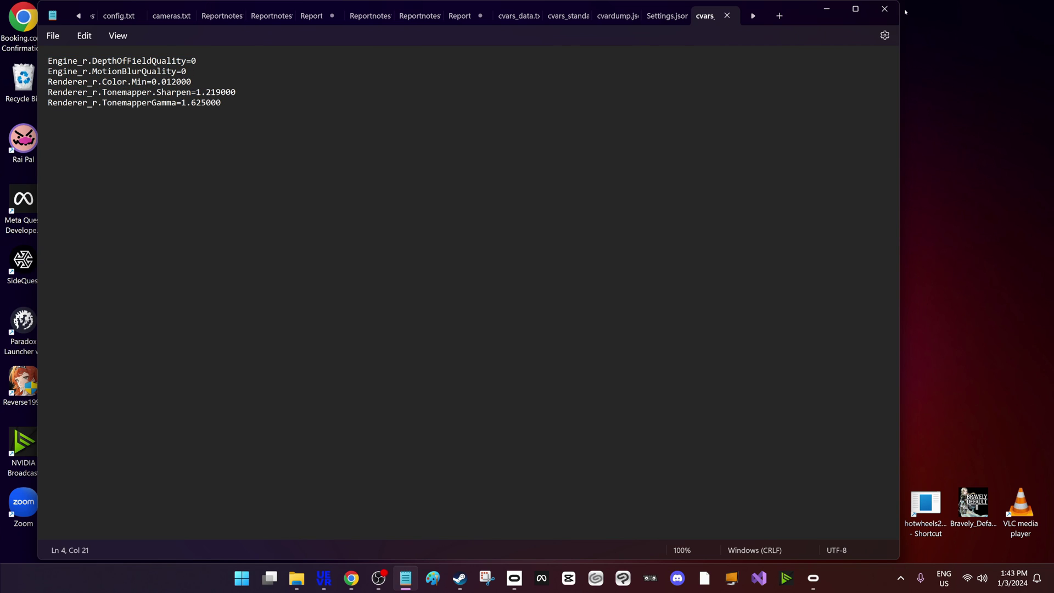
left_click(885, 9)
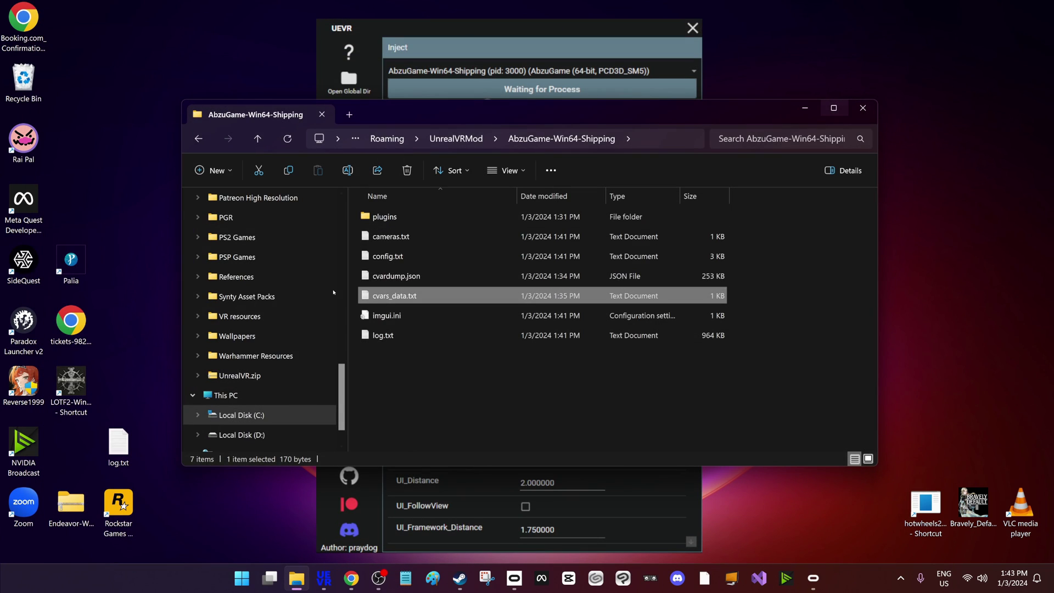
- Open cvardump.json from the same game folder and search it for "WaterSurface"
double_click(396, 277)
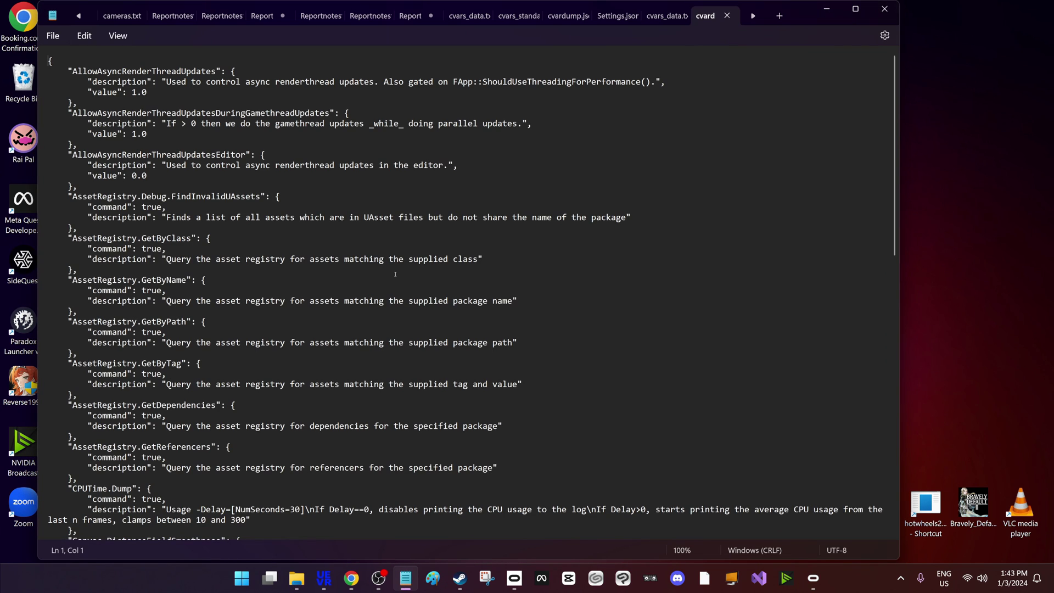
scroll(266, 284, "down", 12)
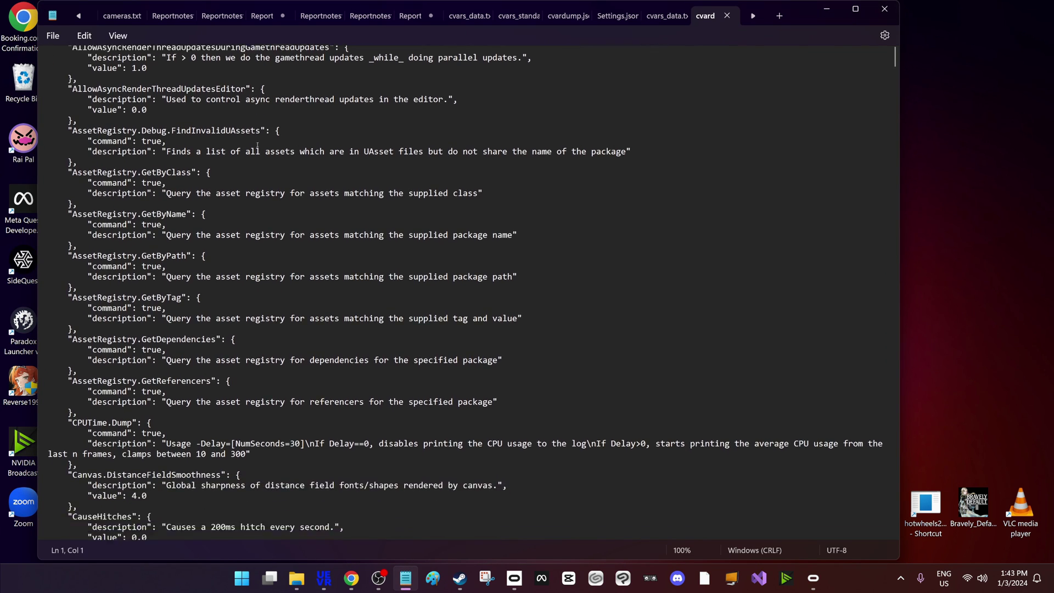
scroll(266, 284, "down", 3)
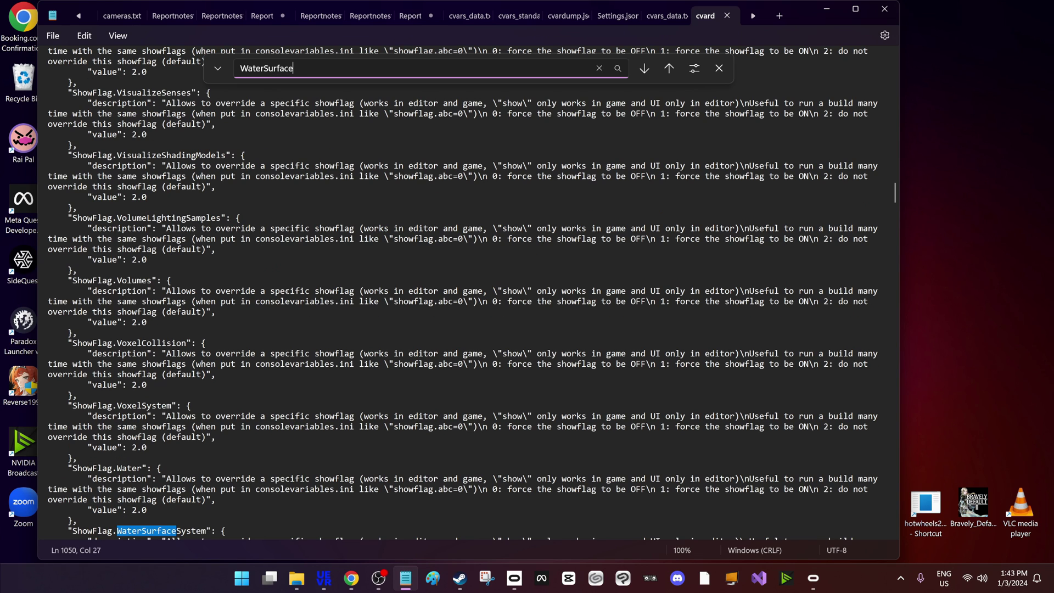
- Find the next "WaterSurface" match in cvardump.json, examine the r.WaterSurfaceReflections entries, and close the file
key("Return")
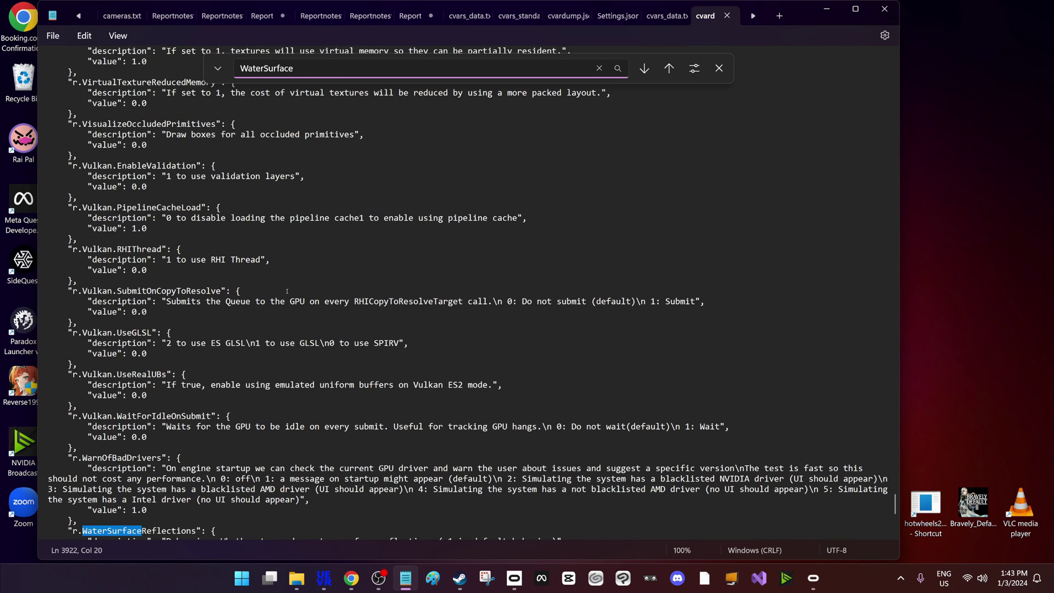
scroll(322, 420, "down", 6)
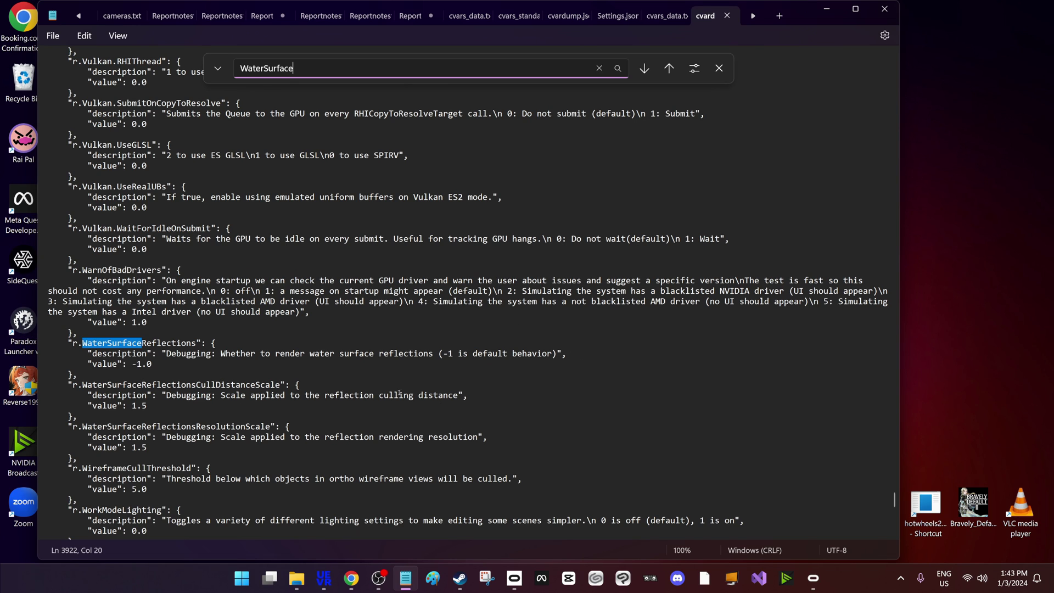
scroll(383, 443, "down", 5)
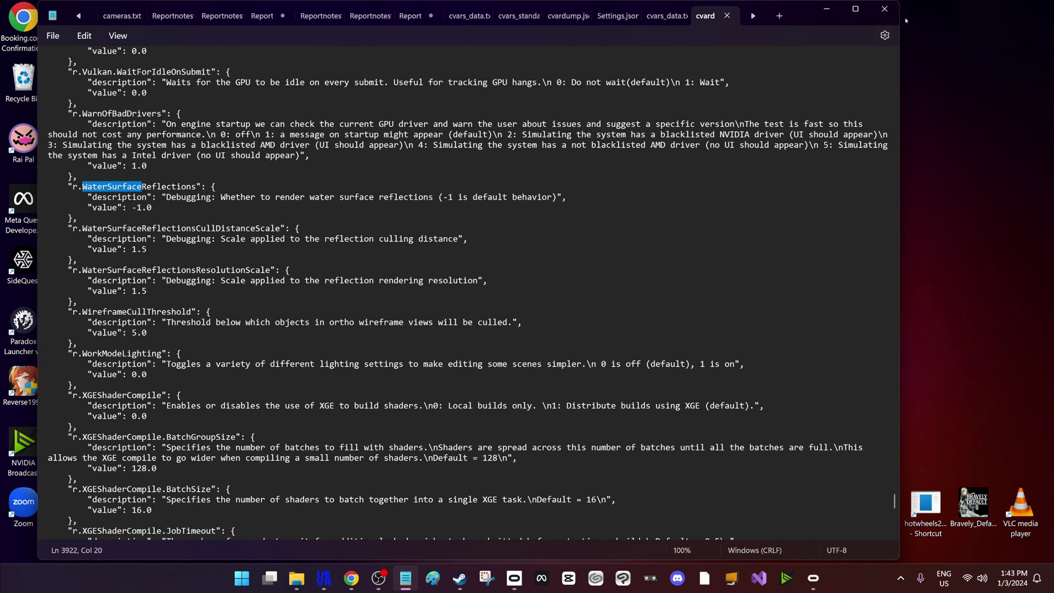
left_click(883, 8)
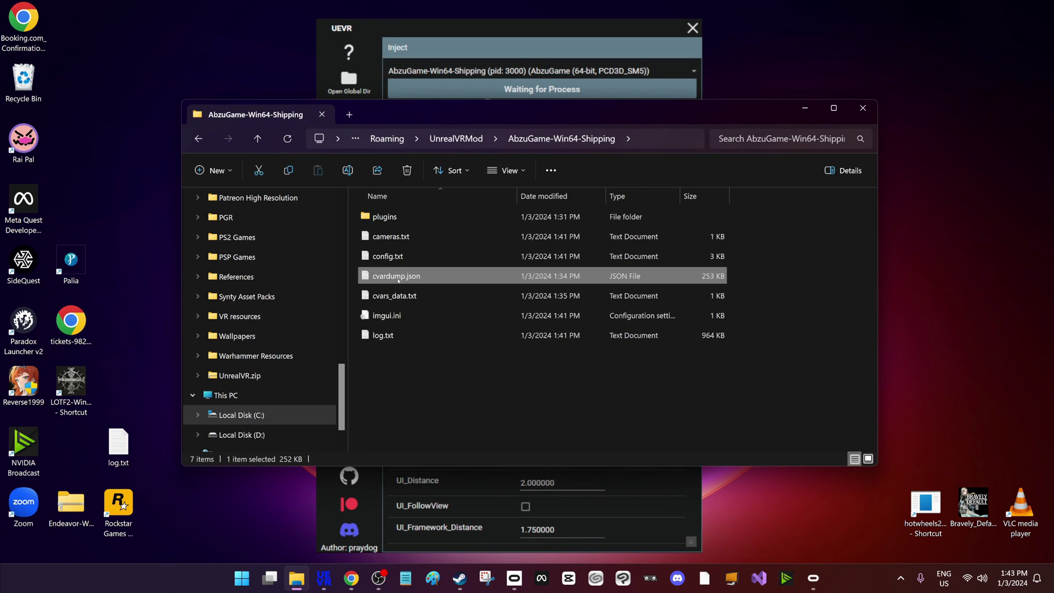
- Open the %LOCALAPPDATA% folder through the Windows Run dialog and maximize its window
left_click(300, 580)
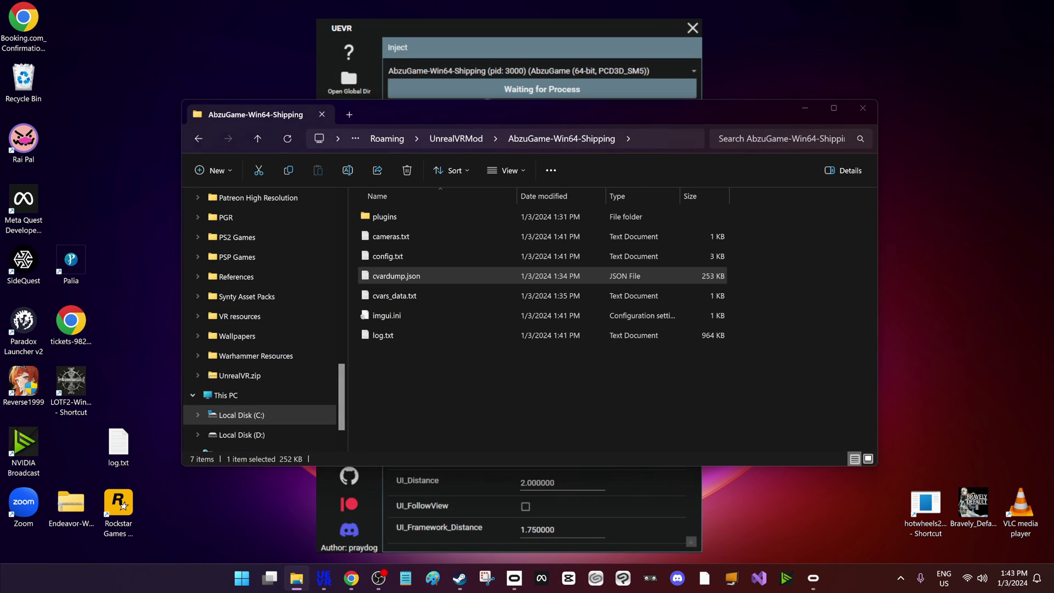
right_click(299, 580)
right_click(242, 578)
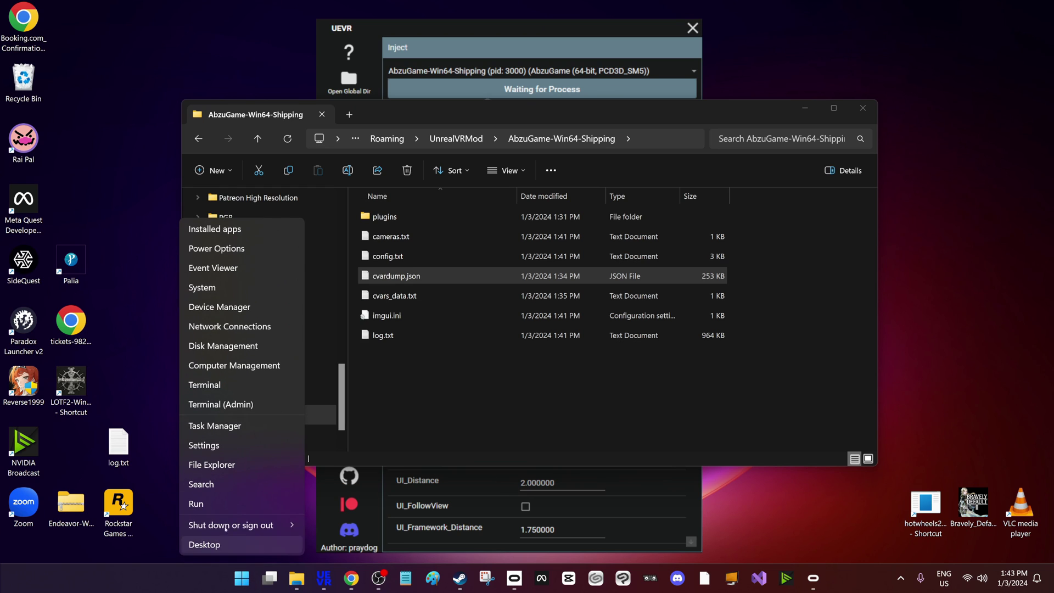
left_click(222, 505)
left_click(97, 538)
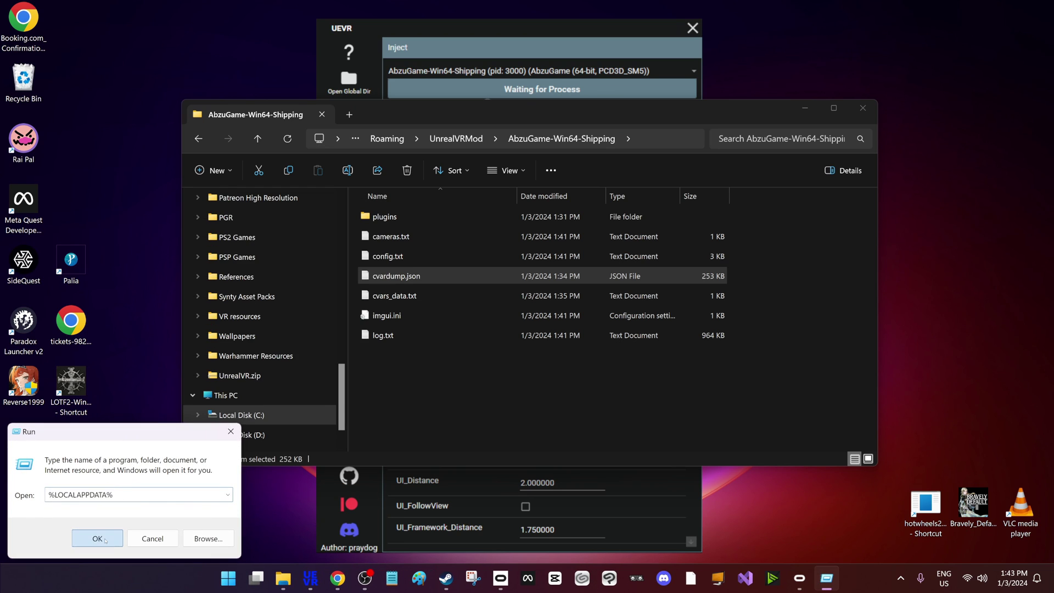
left_click_drag(804, 336, 373, 85)
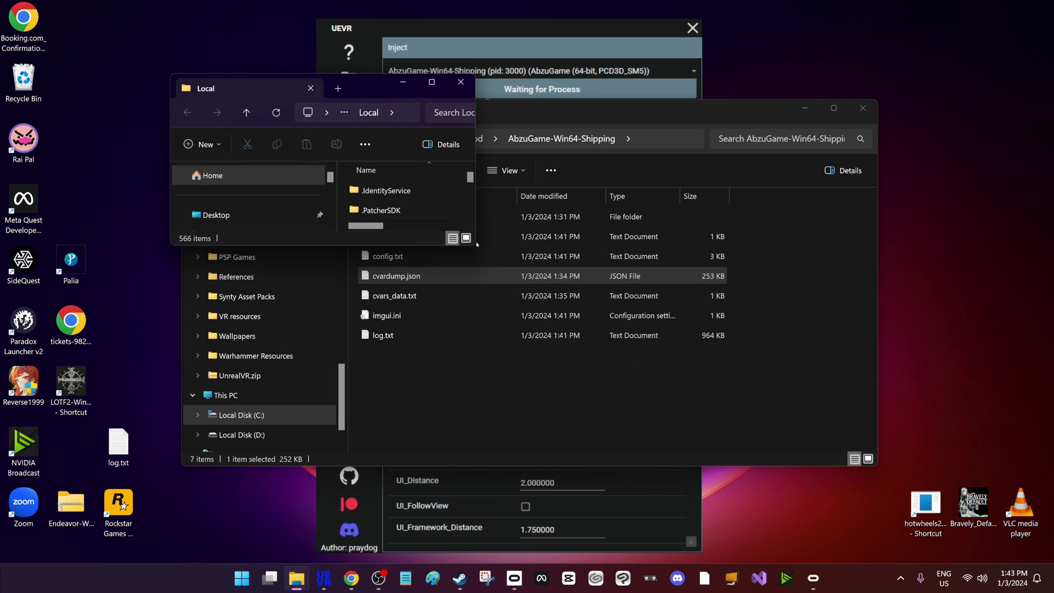
left_click(433, 81)
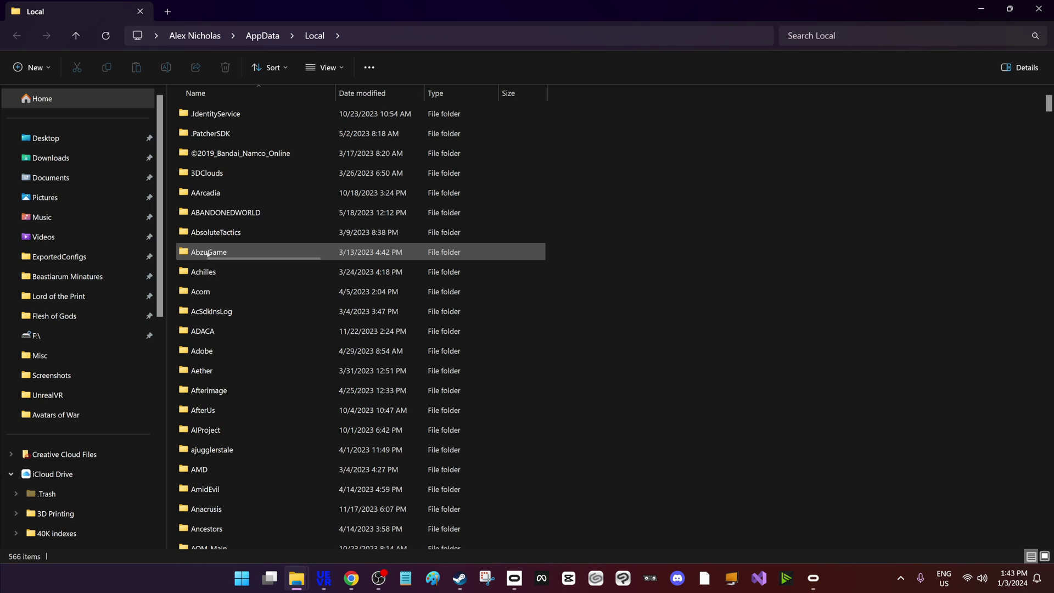
- Go into AbzuGame, Saved, Config, WindowsNoEditor and open Engine.ini
double_click(260, 253)
double_click(203, 114)
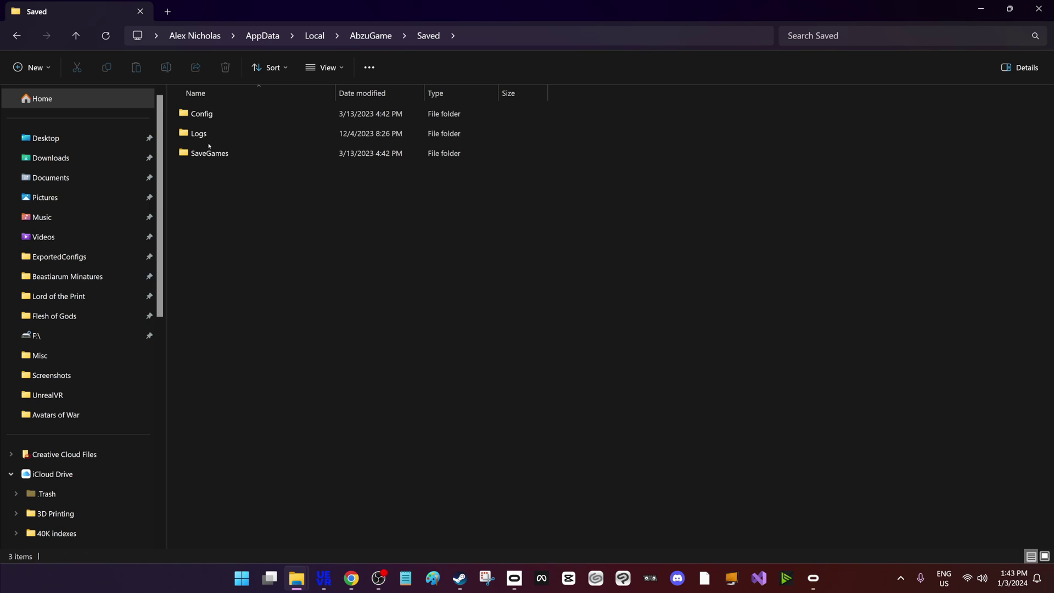
double_click(204, 114)
left_click(221, 116)
double_click(221, 115)
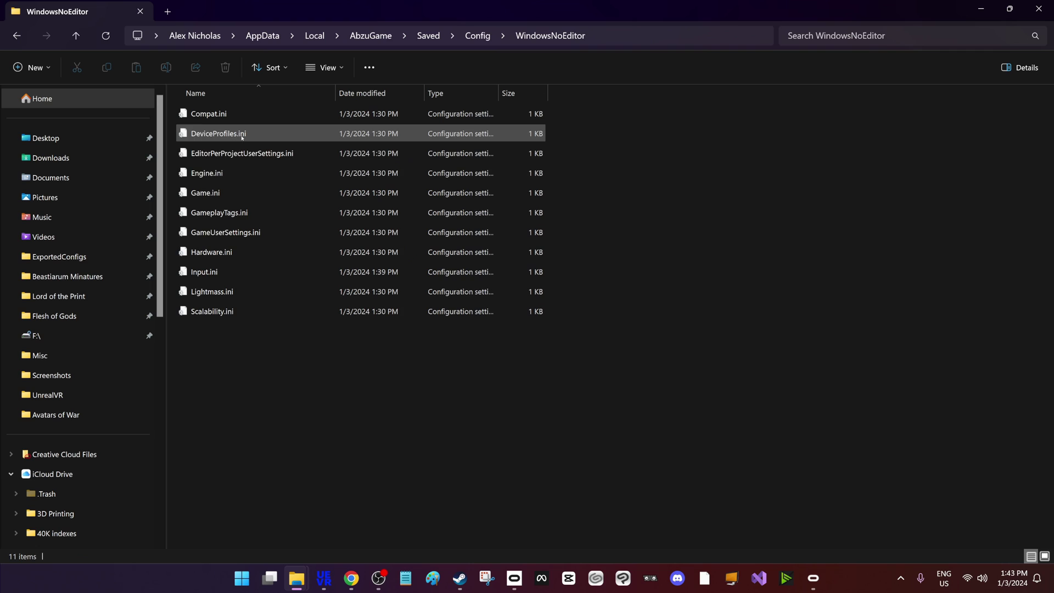
double_click(206, 173)
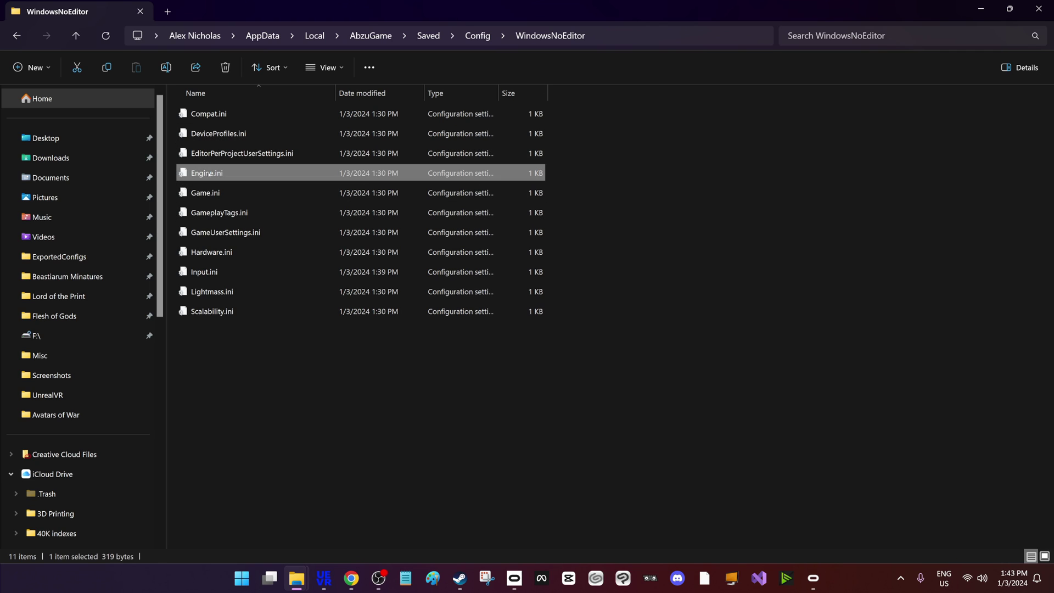
- Append a [SystemSettings] section at the end of Engine.ini with the entry r.WaterSurfaceReflections 0
left_click(204, 186)
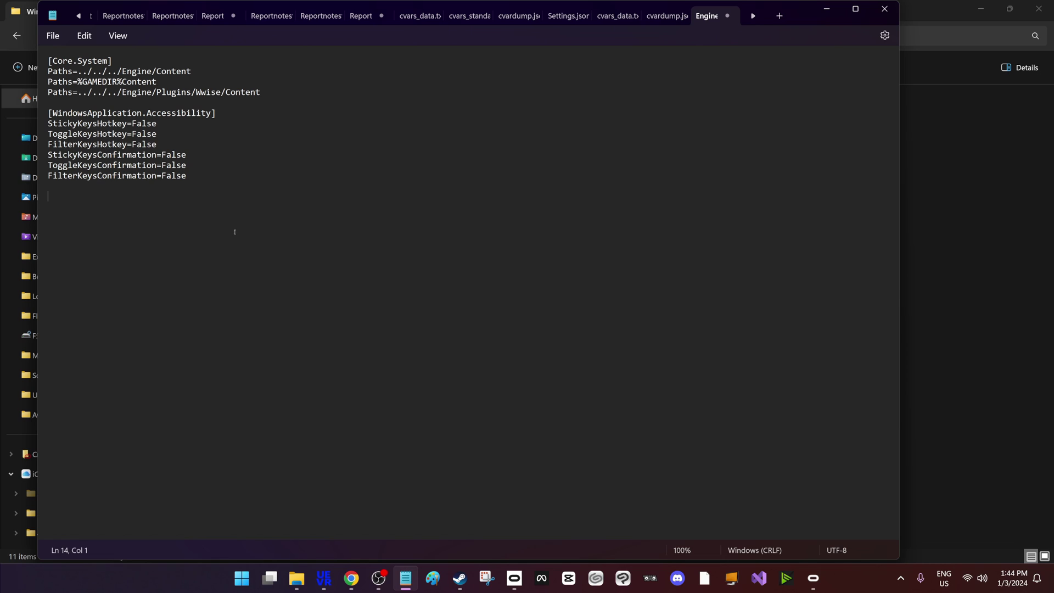
type("[SystemSettings]")
key("Return")
type("r.WaterSurf")
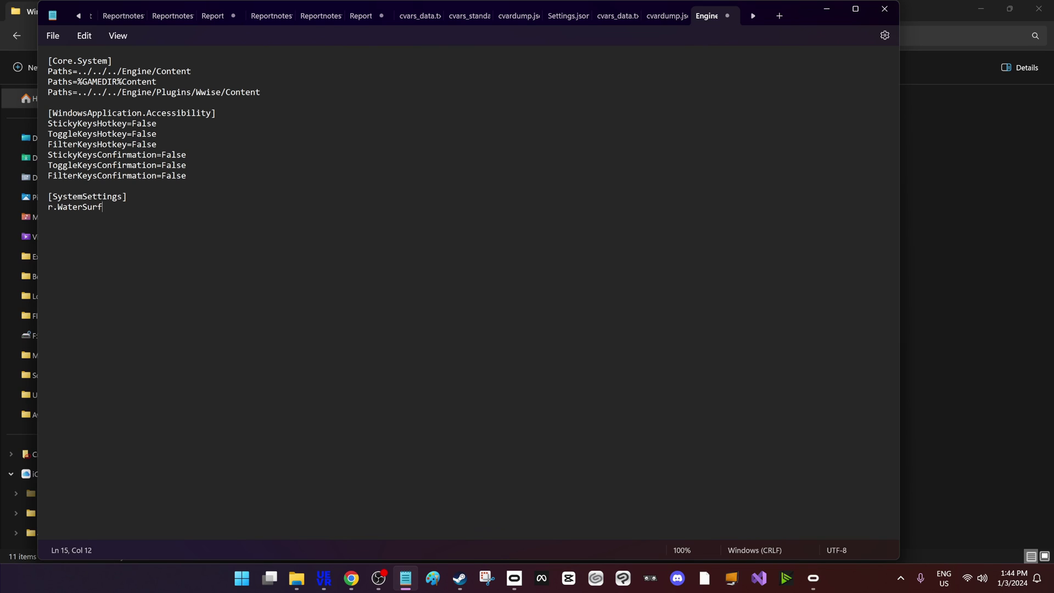
type("aceReflections 0")
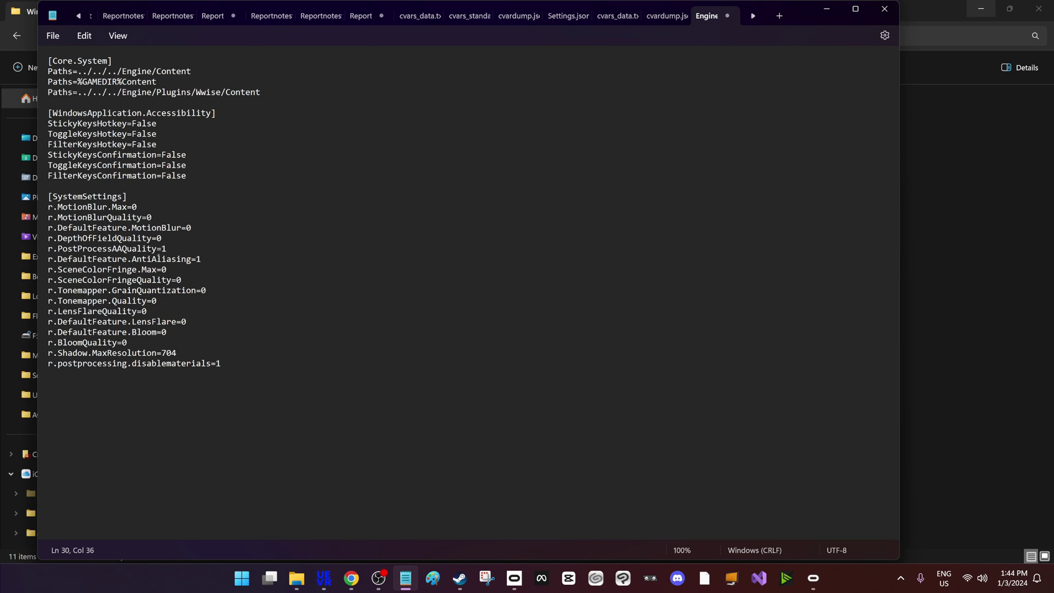
- Return to the WindowsNoEditor folder and mark Engine.ini as read-only in its file properties
key("alt+Tab")
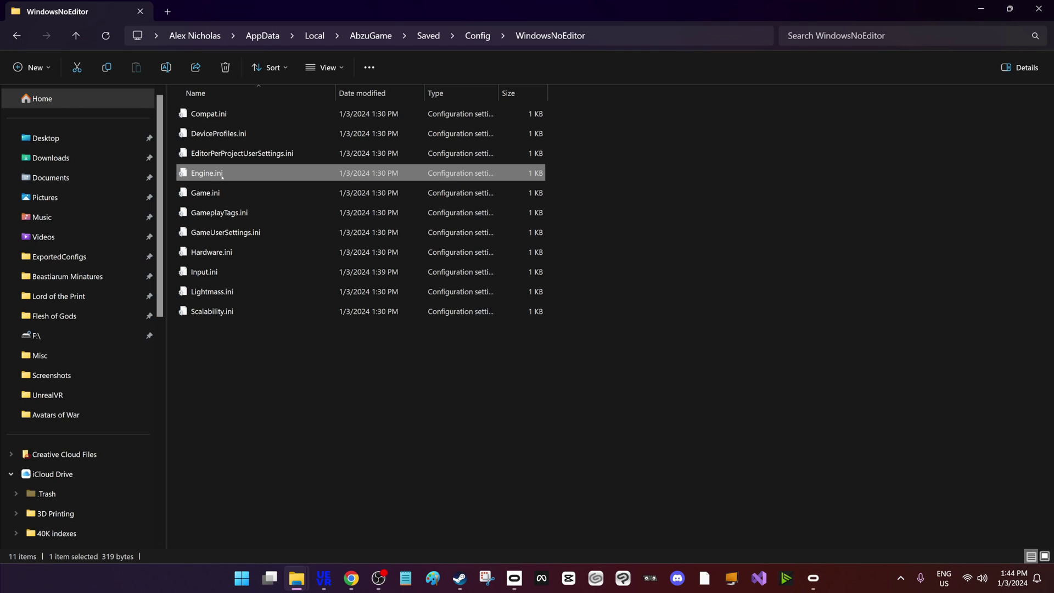
right_click(220, 174)
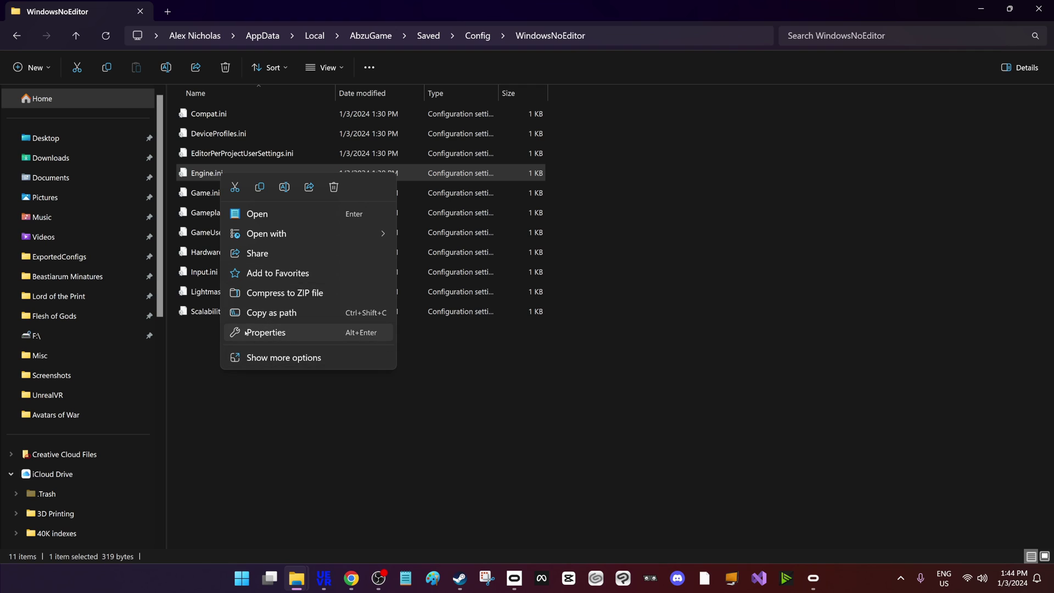
left_click(266, 333)
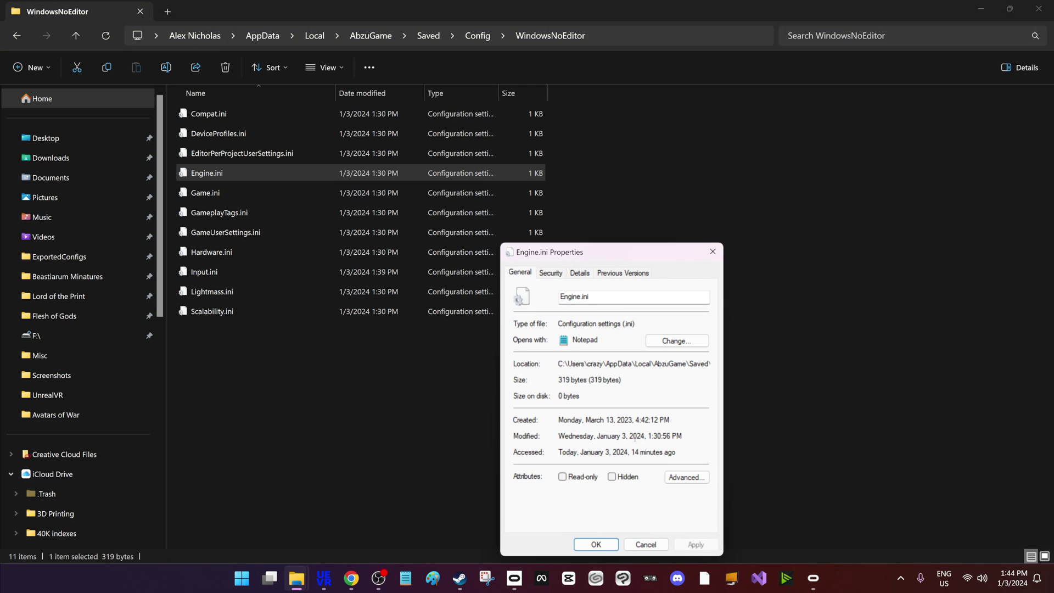
left_click(562, 477)
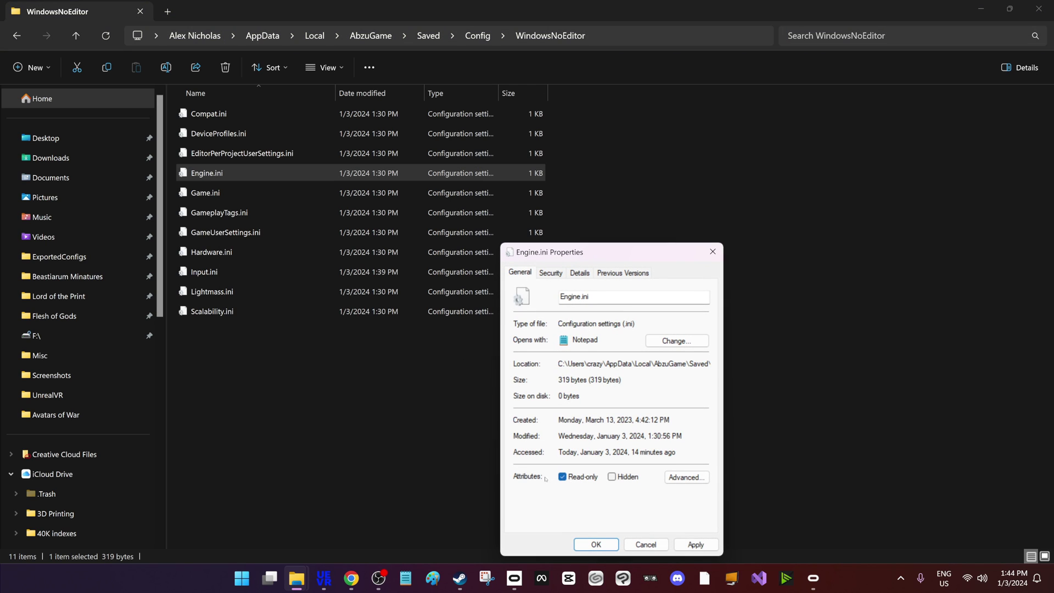